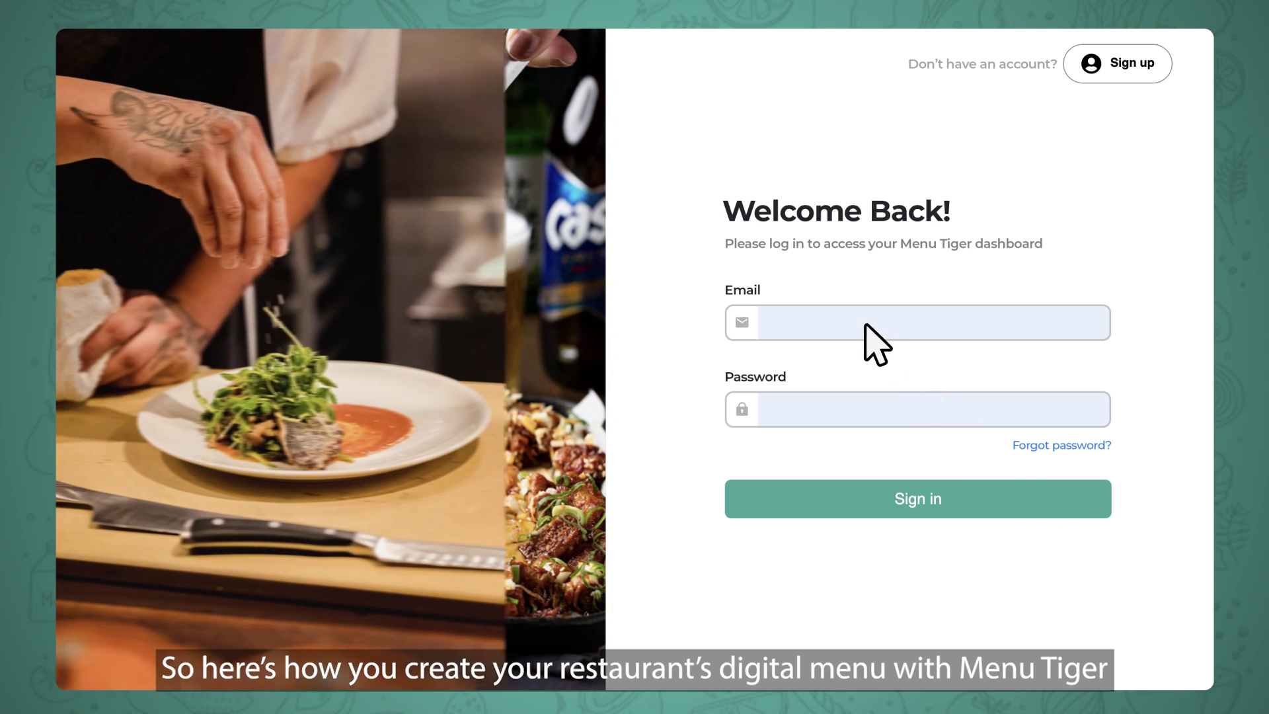
Sign in with the restaurant's account e-mail and password and open the menu's Foods page.
click(863, 323)
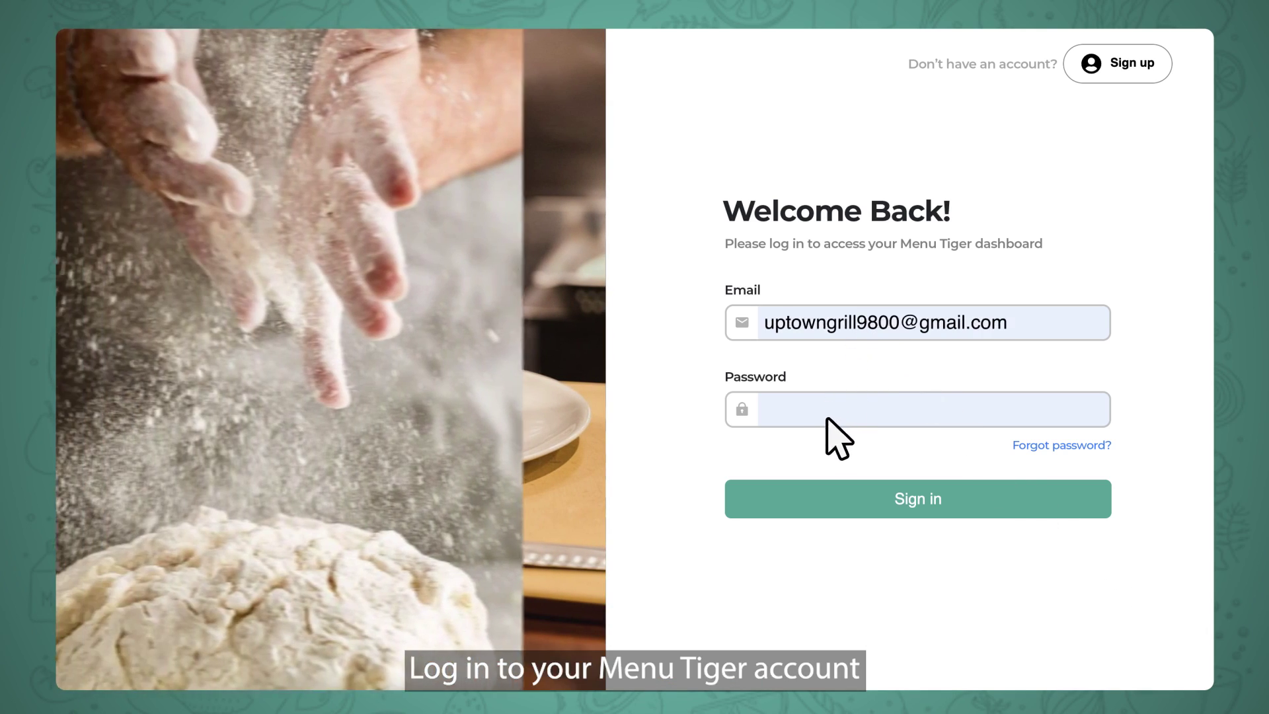
click(826, 417)
text(••••••)
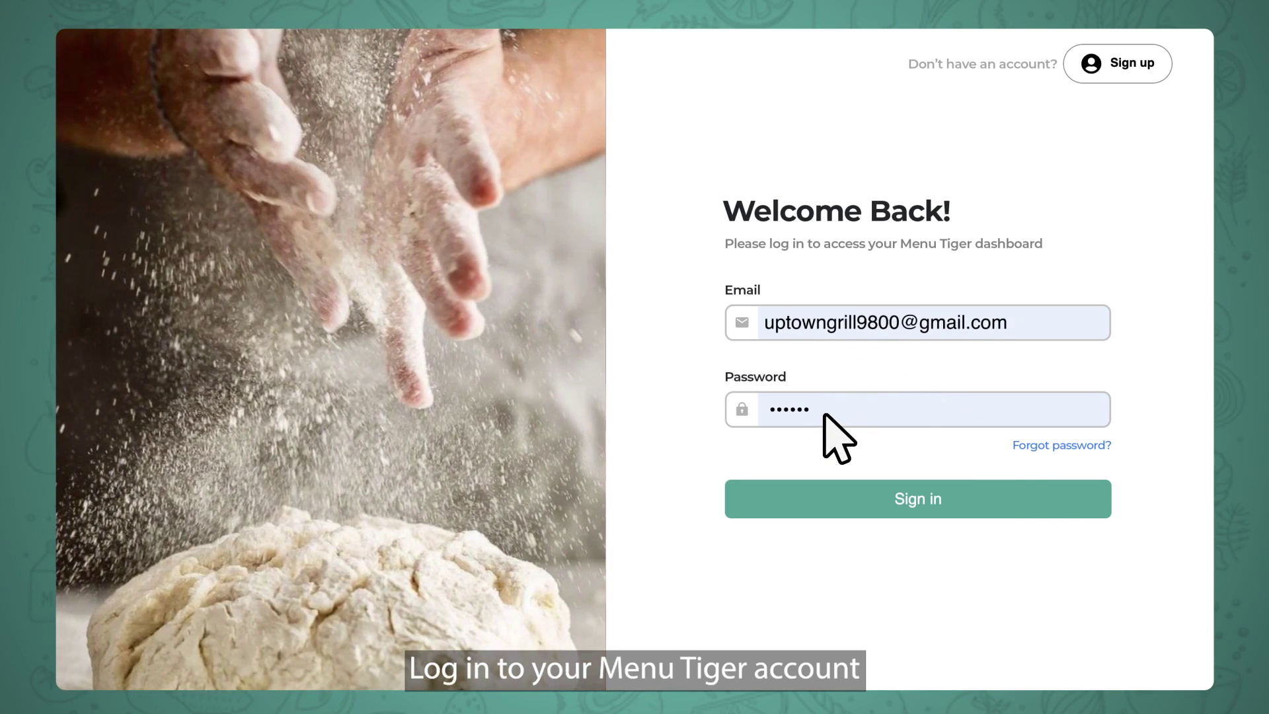
click(922, 508)
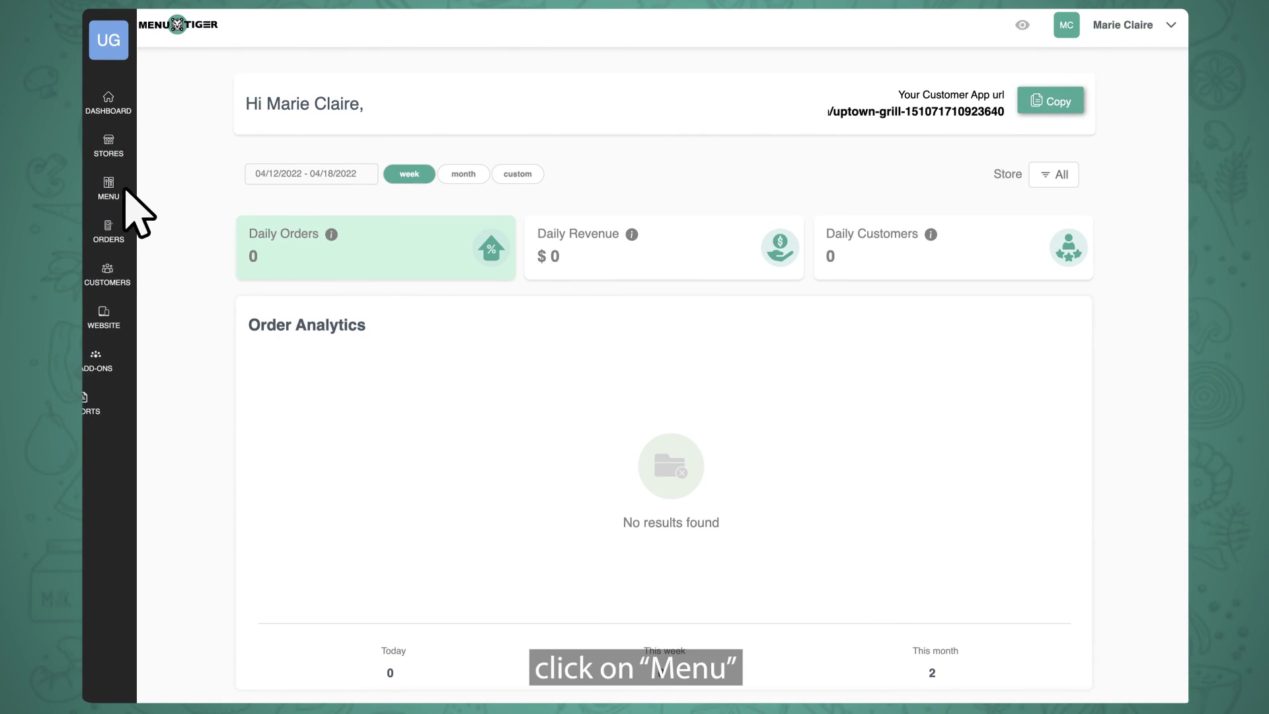
click(117, 187)
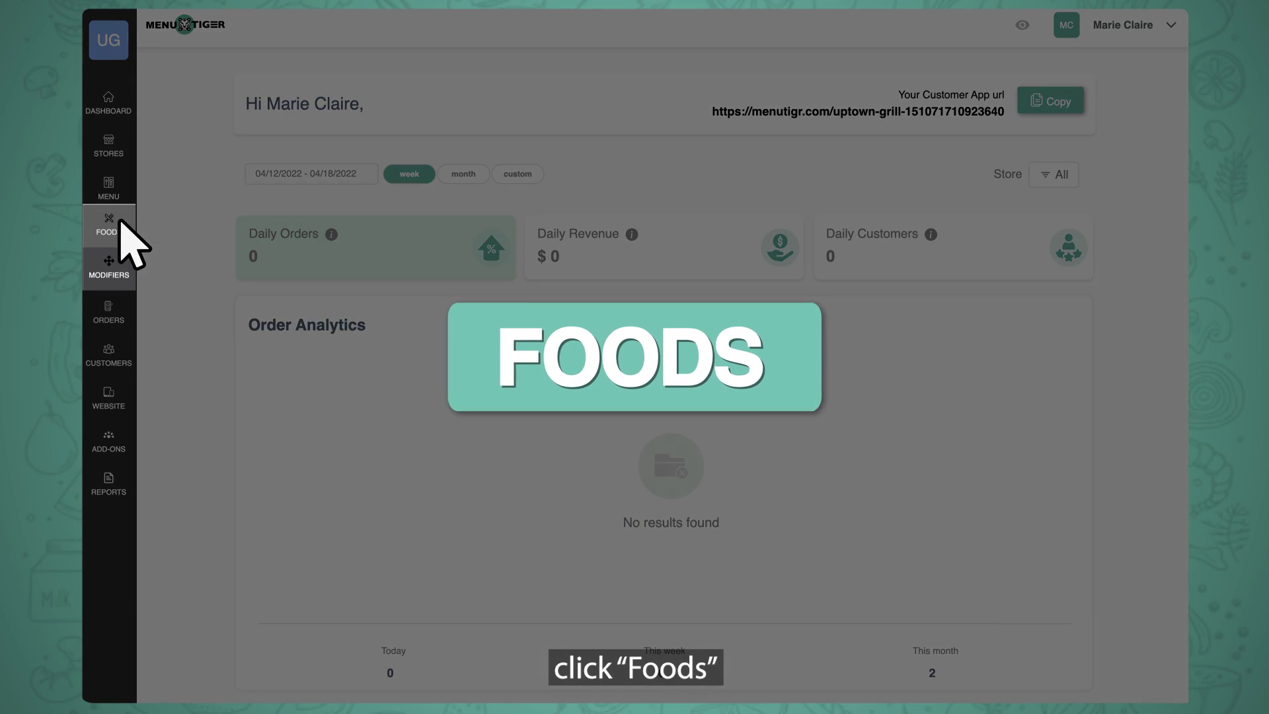
click(120, 224)
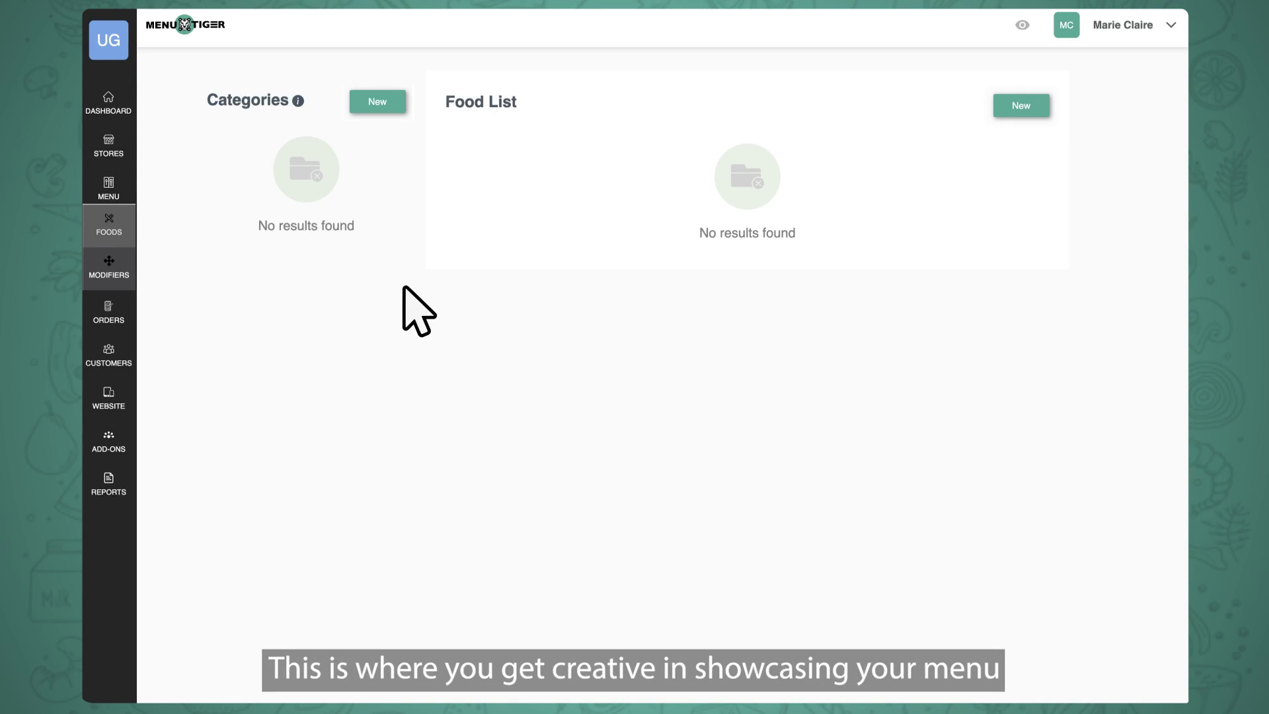
Create a From the Grill category assigned to the Uptown Grill store.
click(377, 101)
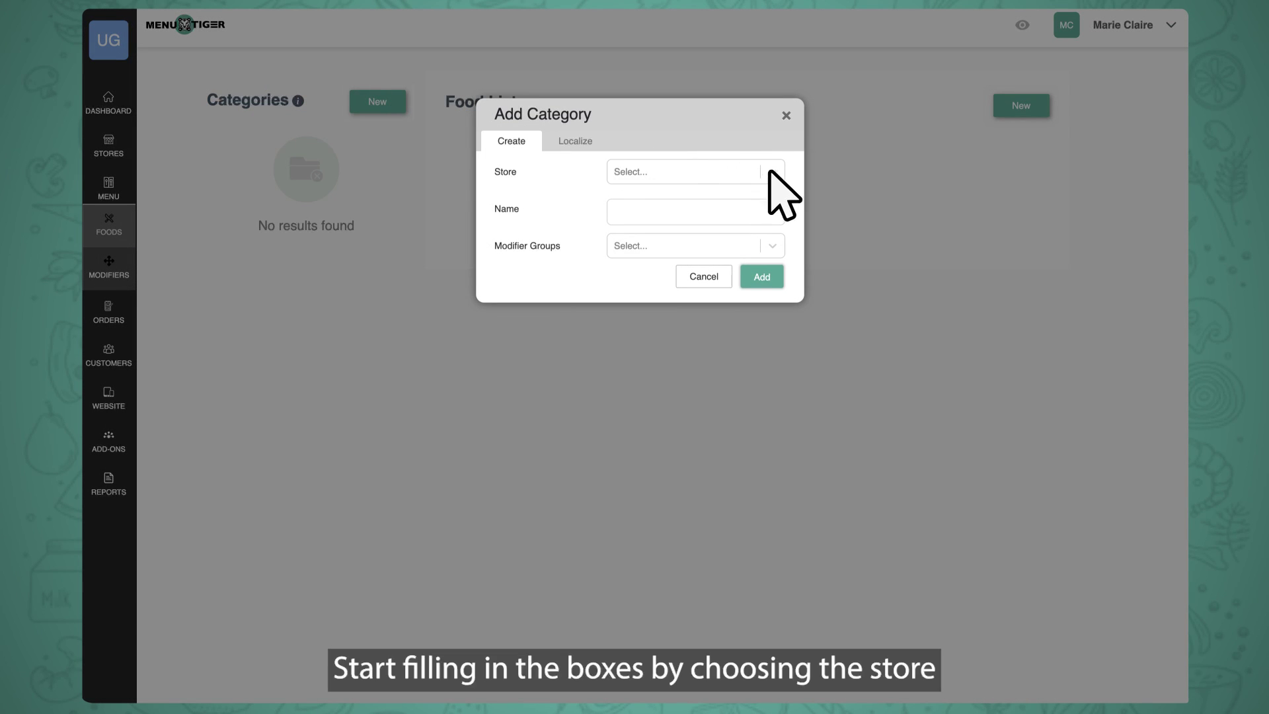
click(770, 173)
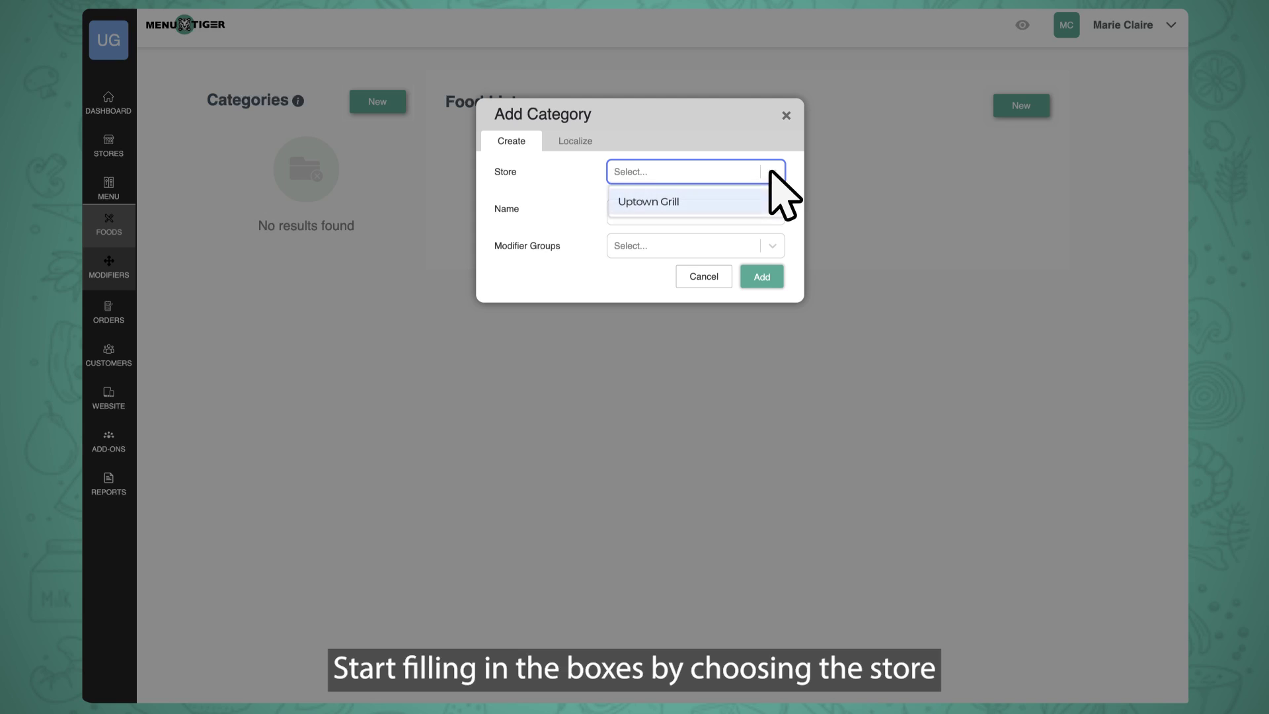
click(738, 200)
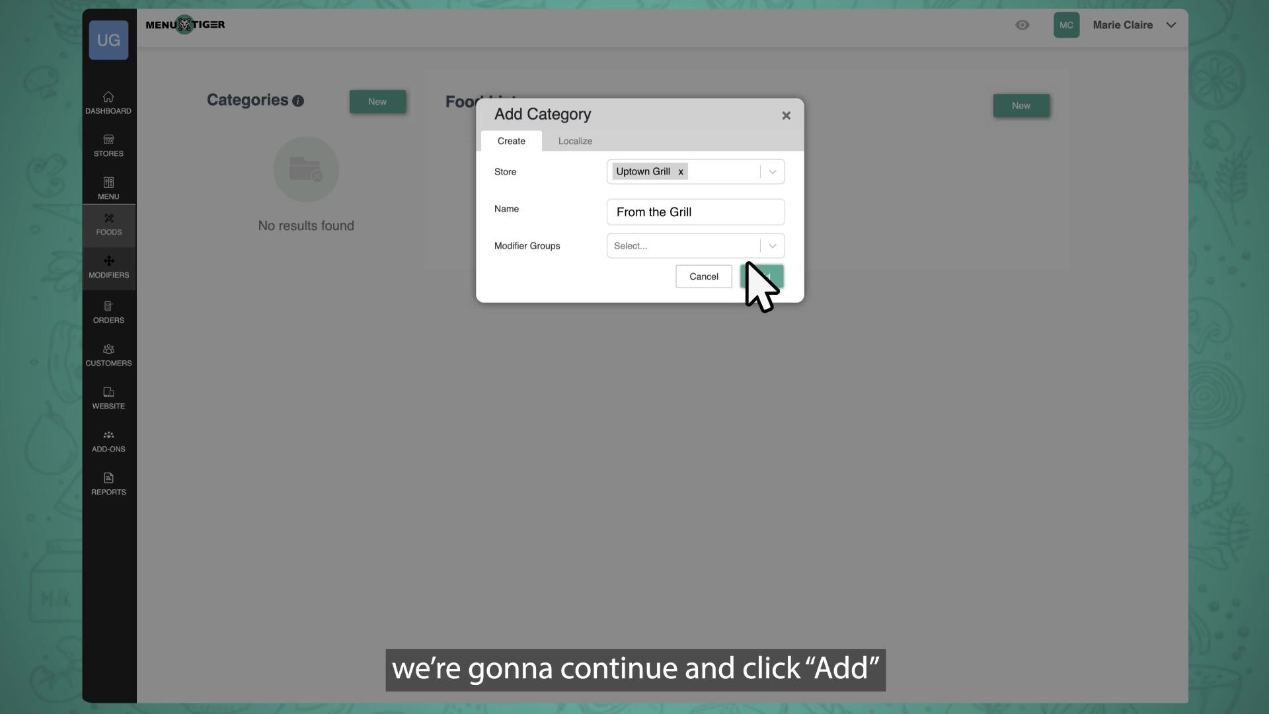
click(760, 276)
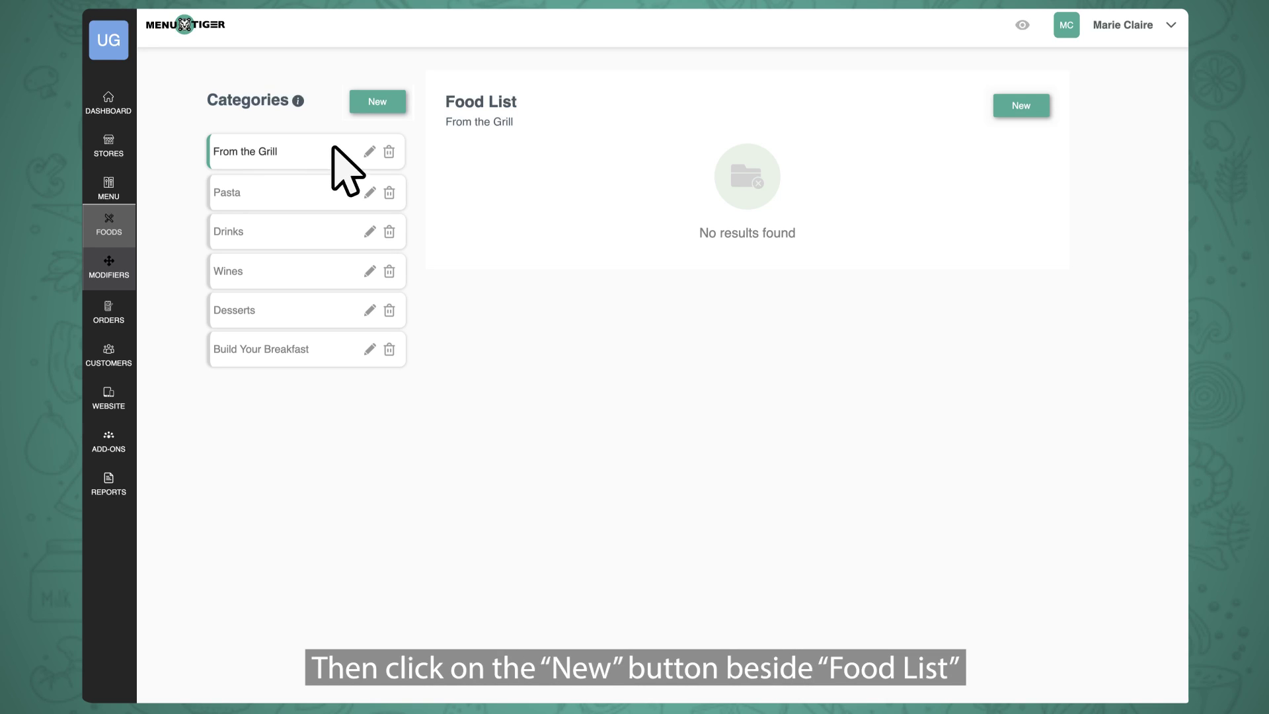
click(1021, 105)
Enter a Grilled Chicken Steak dish for Uptown Grill with its description, $15 price and 150-gram size.
click(767, 110)
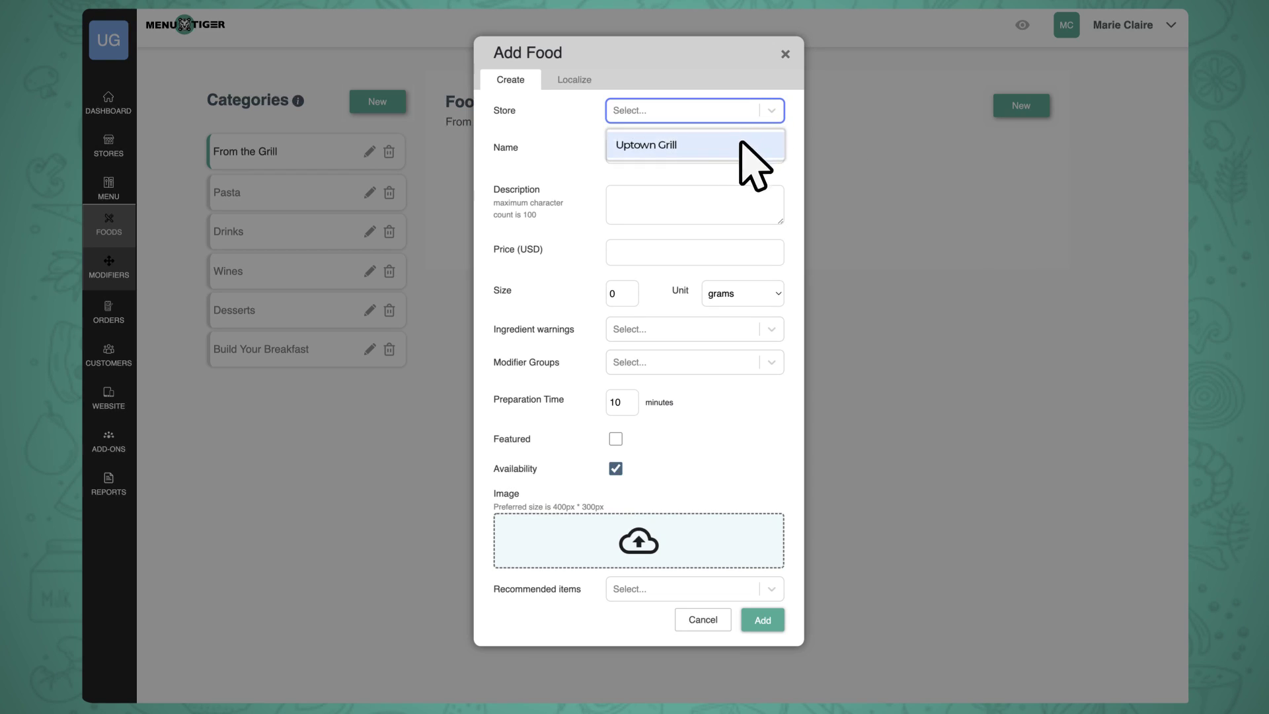
click(739, 139)
click(619, 151)
text(Grilled Chicken Steak)
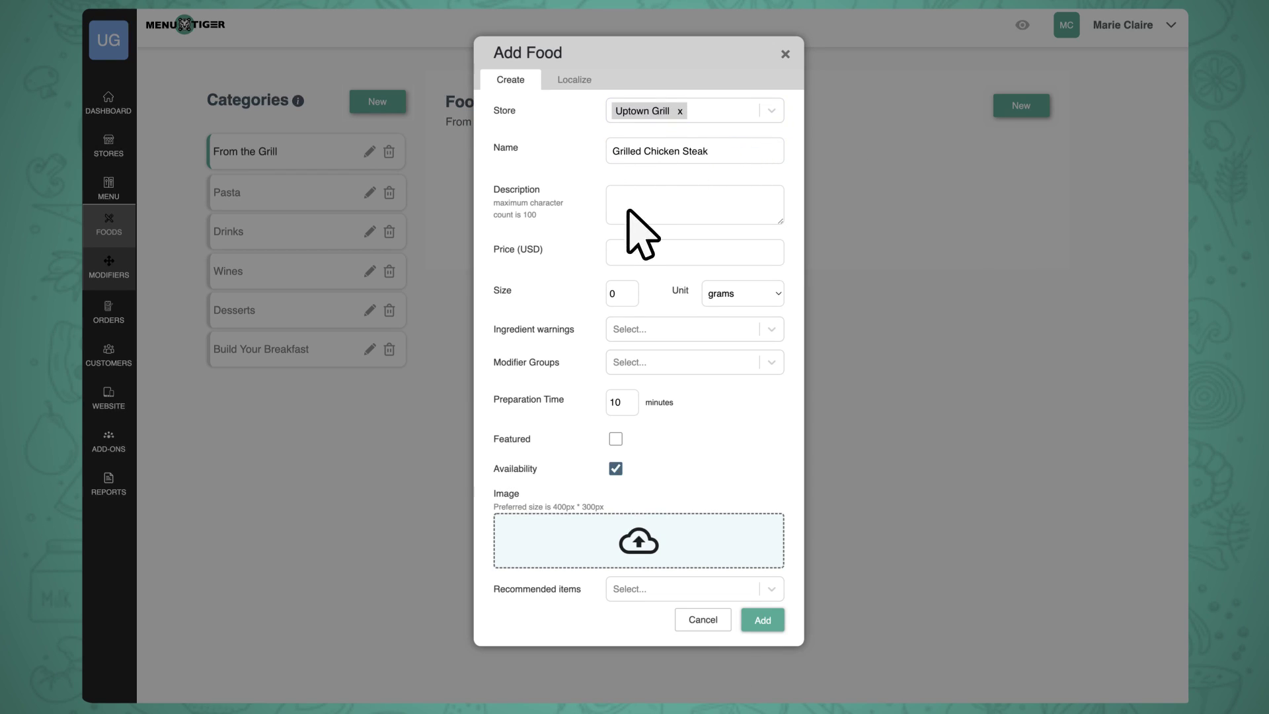
click(628, 210)
text(Grilled chicken breast with lemon, tomato, chili, and carrots)
click(638, 253)
text(15)
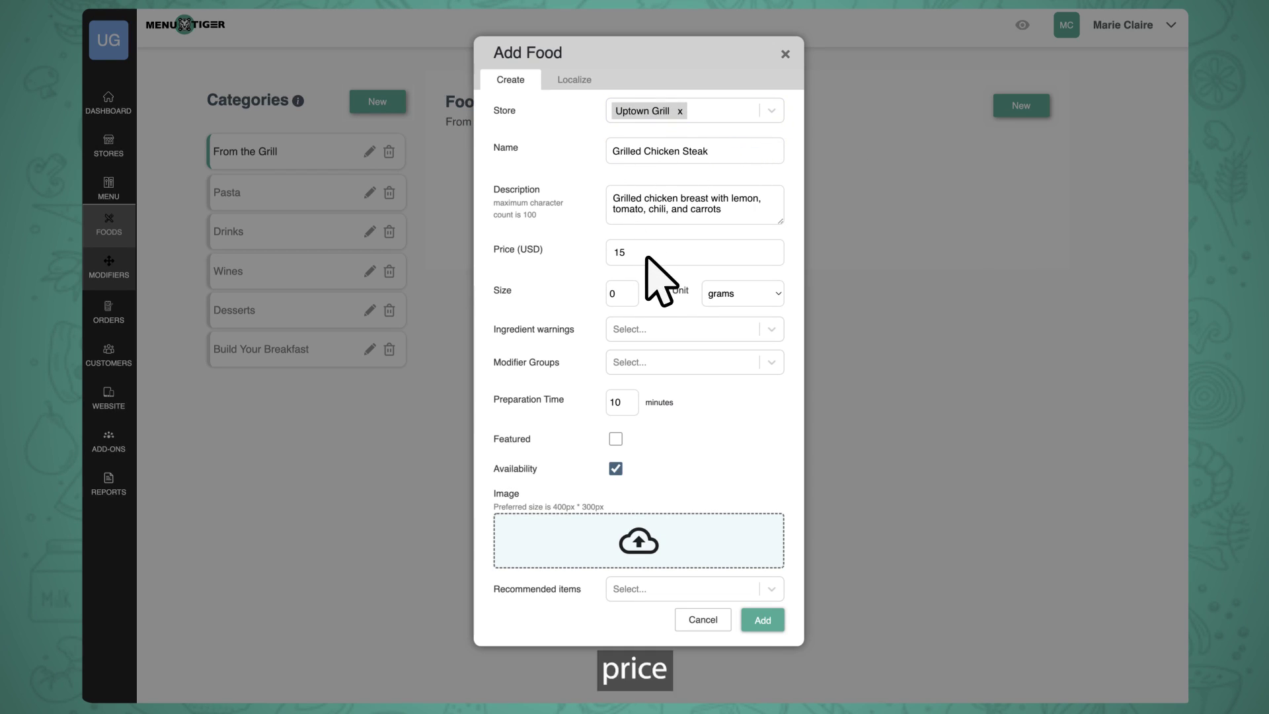
click(625, 294)
text(150)
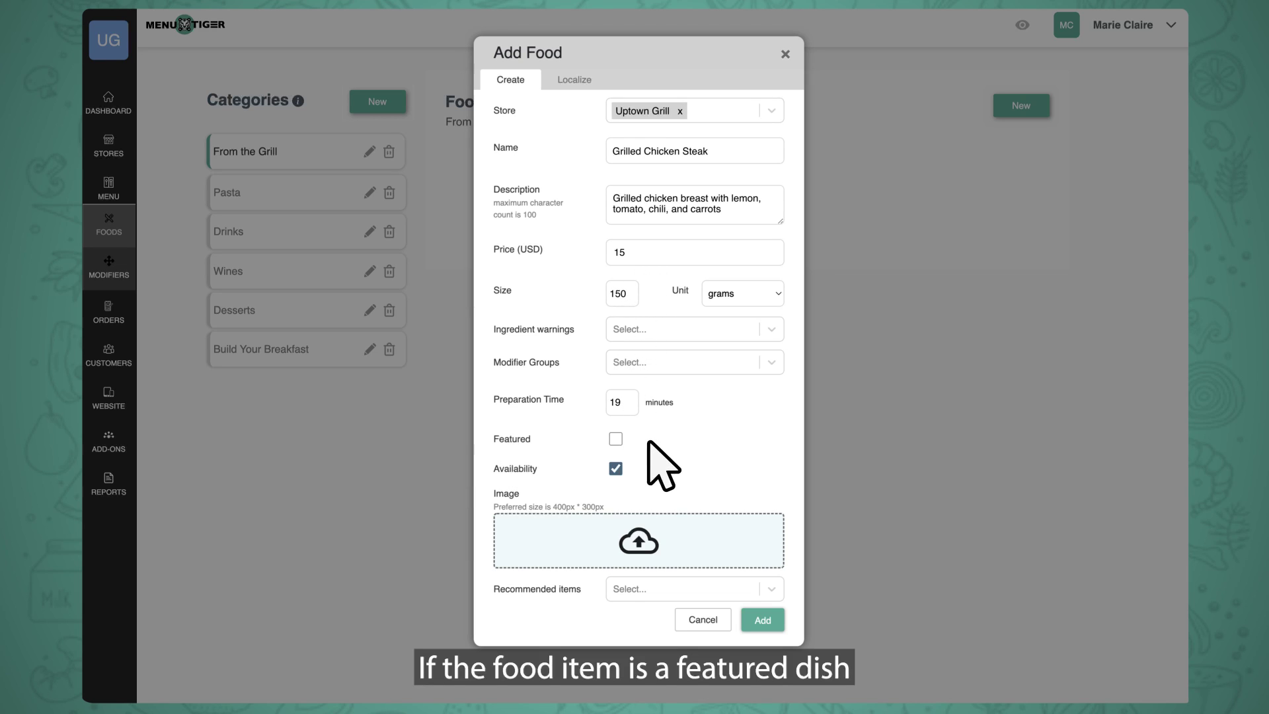
Mark the dish featured and available, leave warnings and modifier groups empty, and add its photo.
click(615, 438)
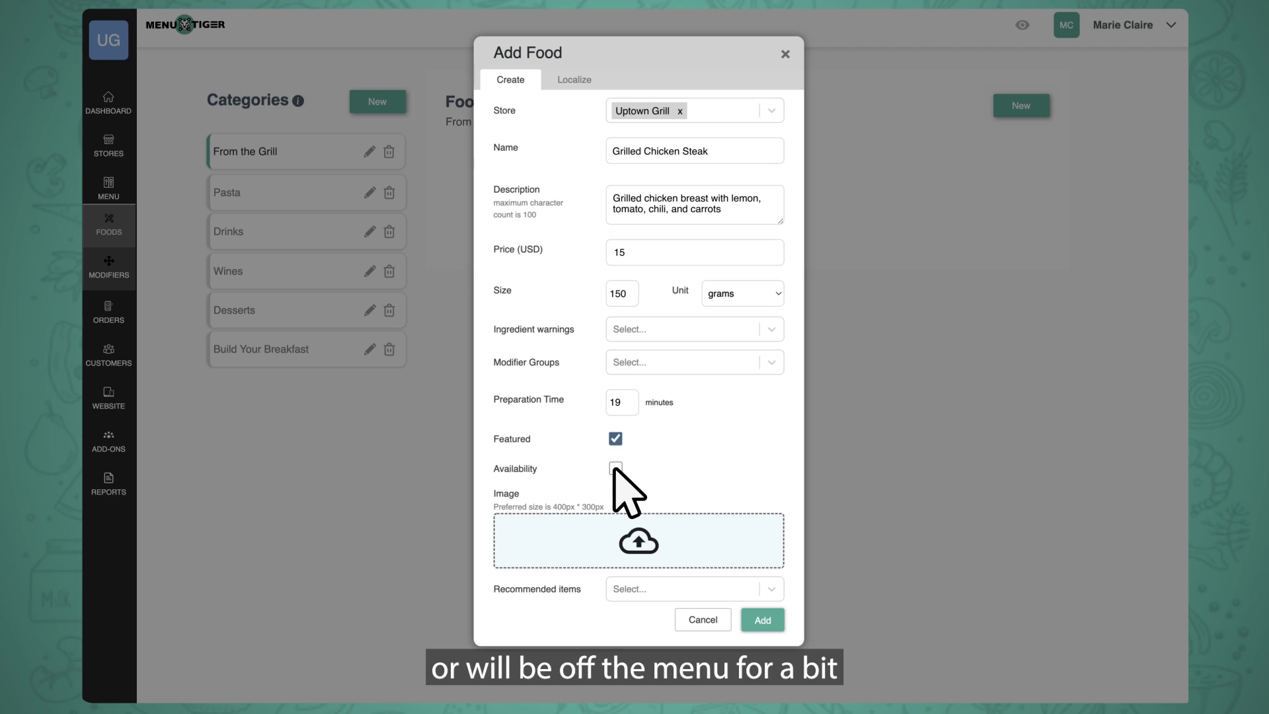
click(615, 468)
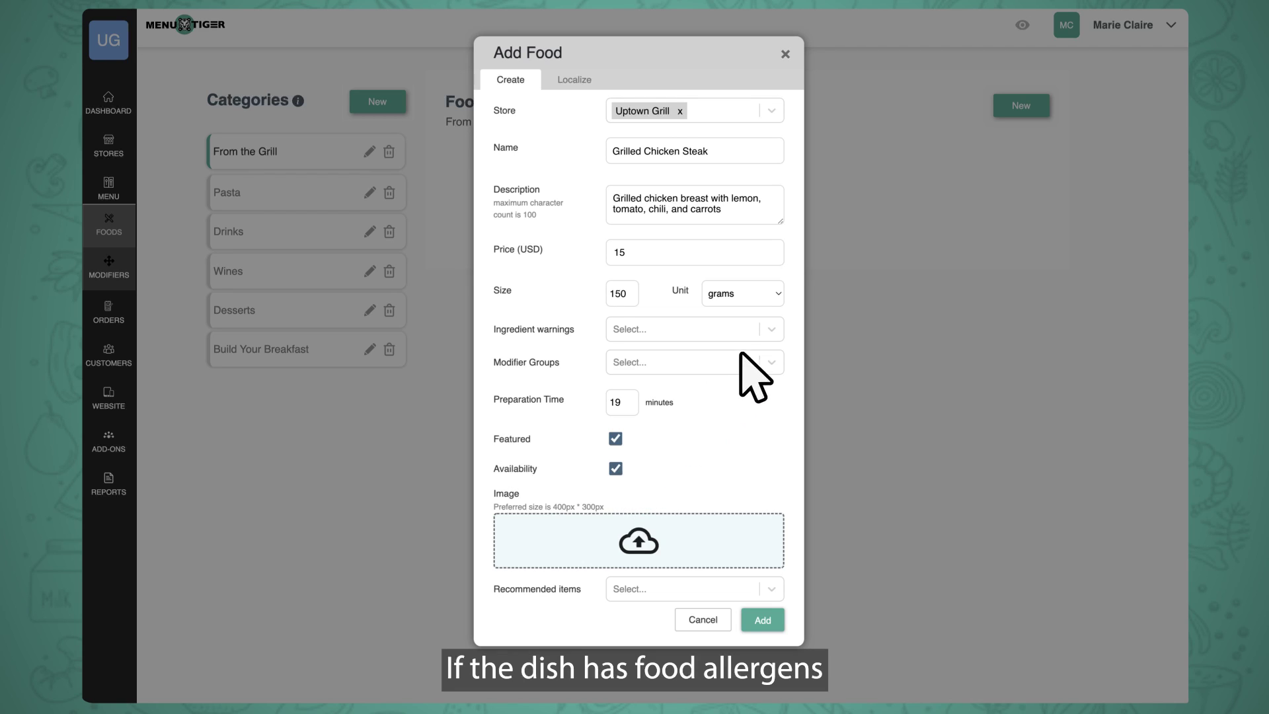
click(768, 328)
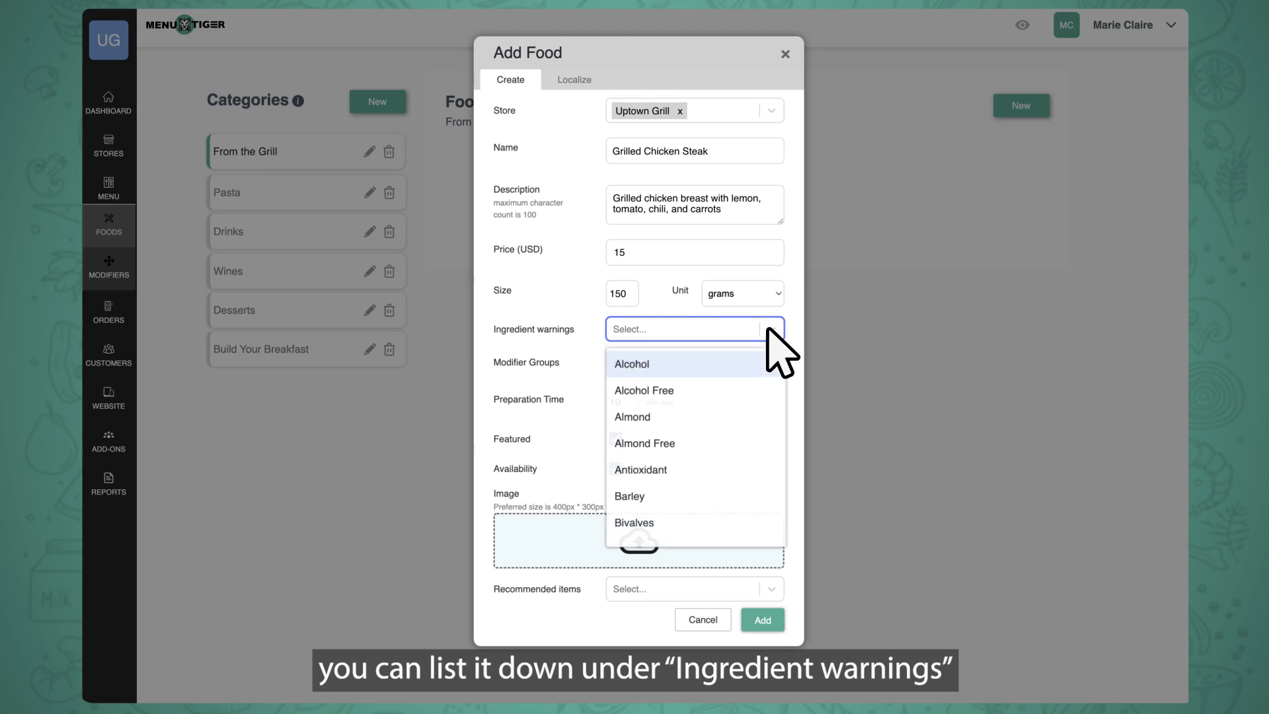
click(768, 328)
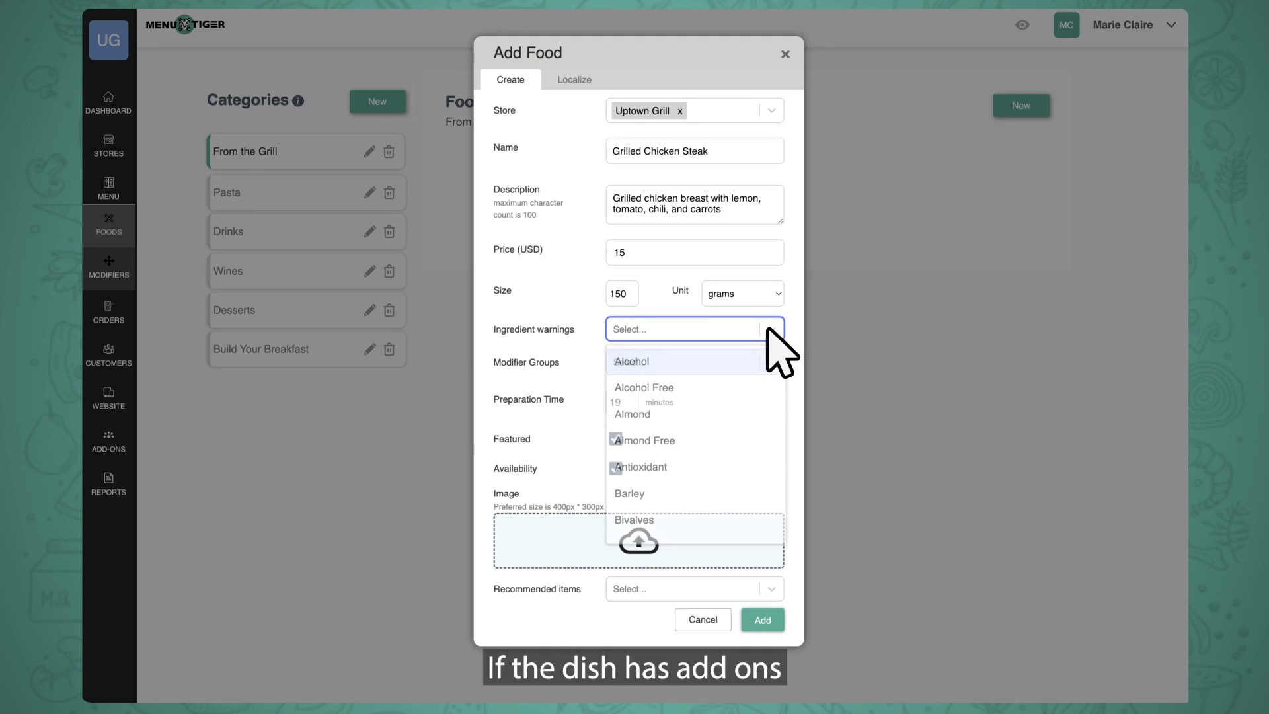
click(775, 372)
click(772, 367)
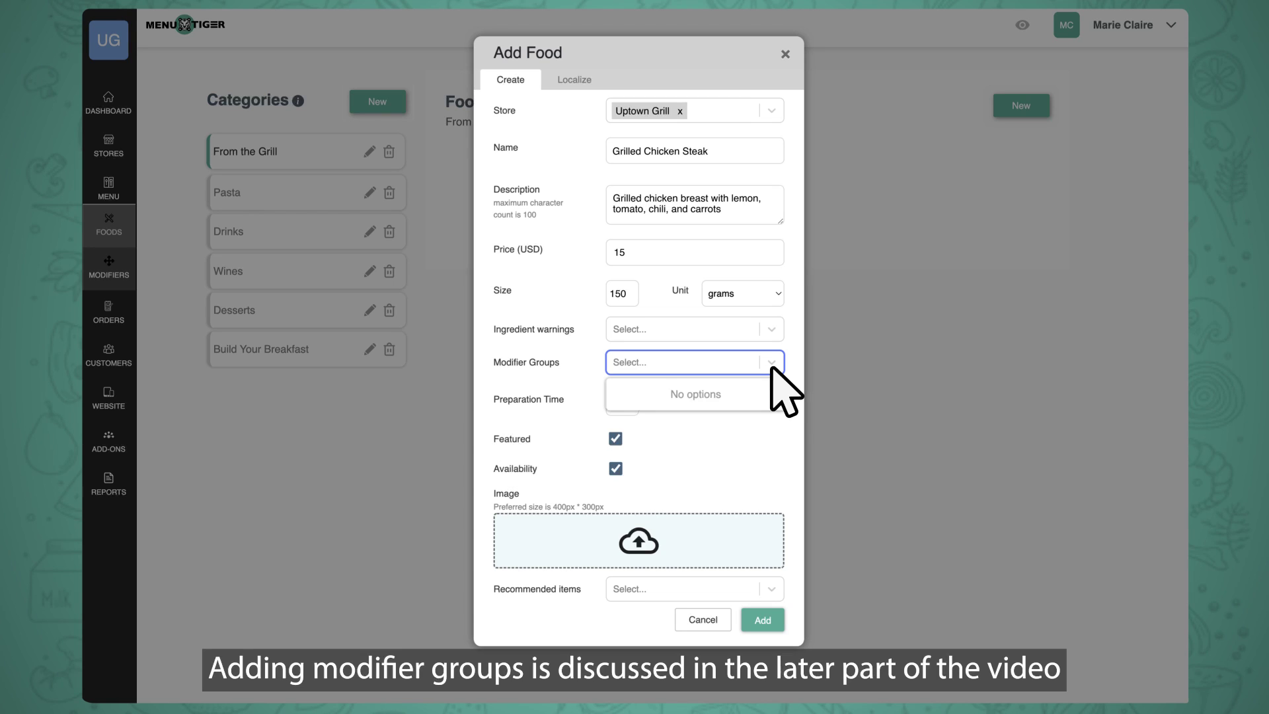
click(772, 367)
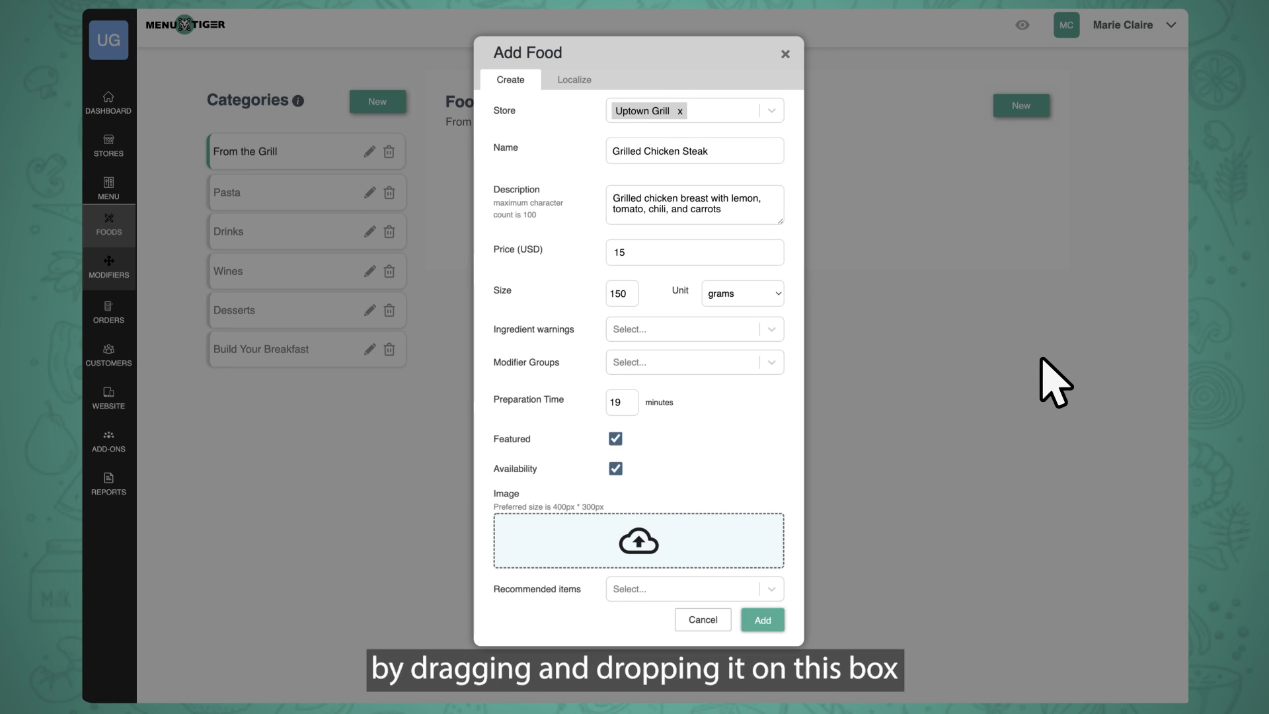
drag(1054, 379, 629, 473)
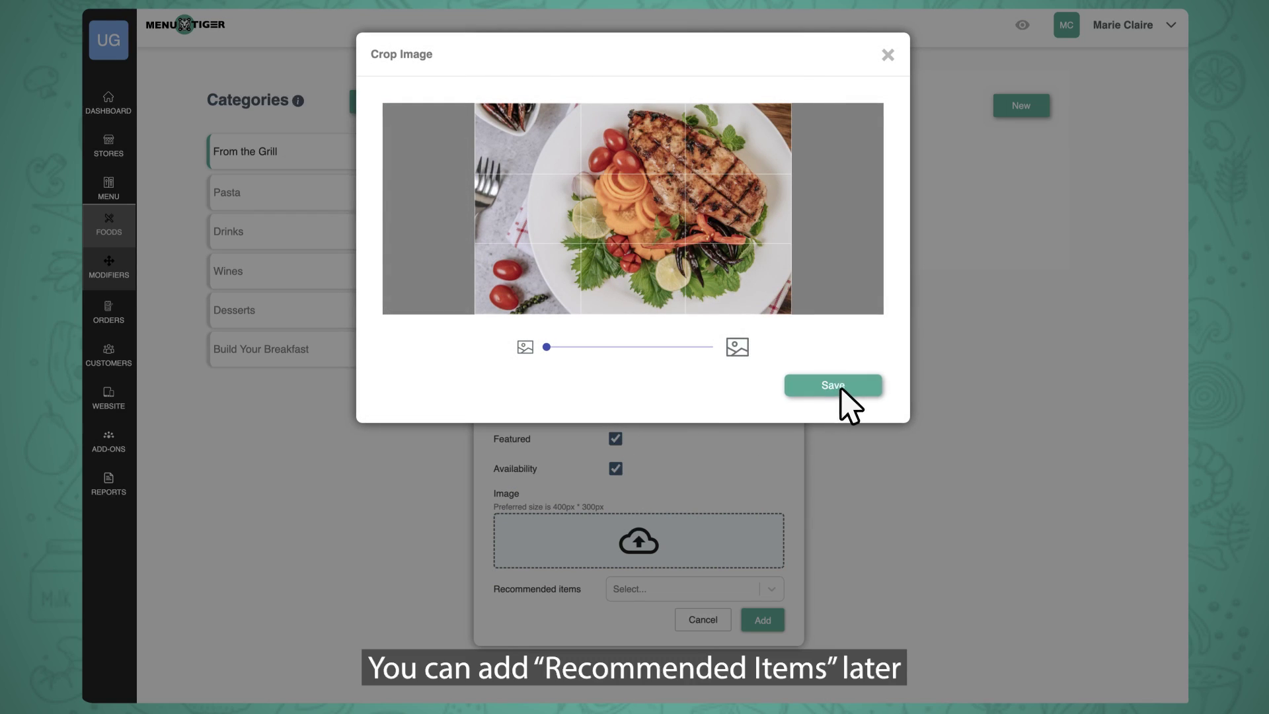
Keep the cropped photo and add Grilled Chicken Steak to the food list.
click(839, 390)
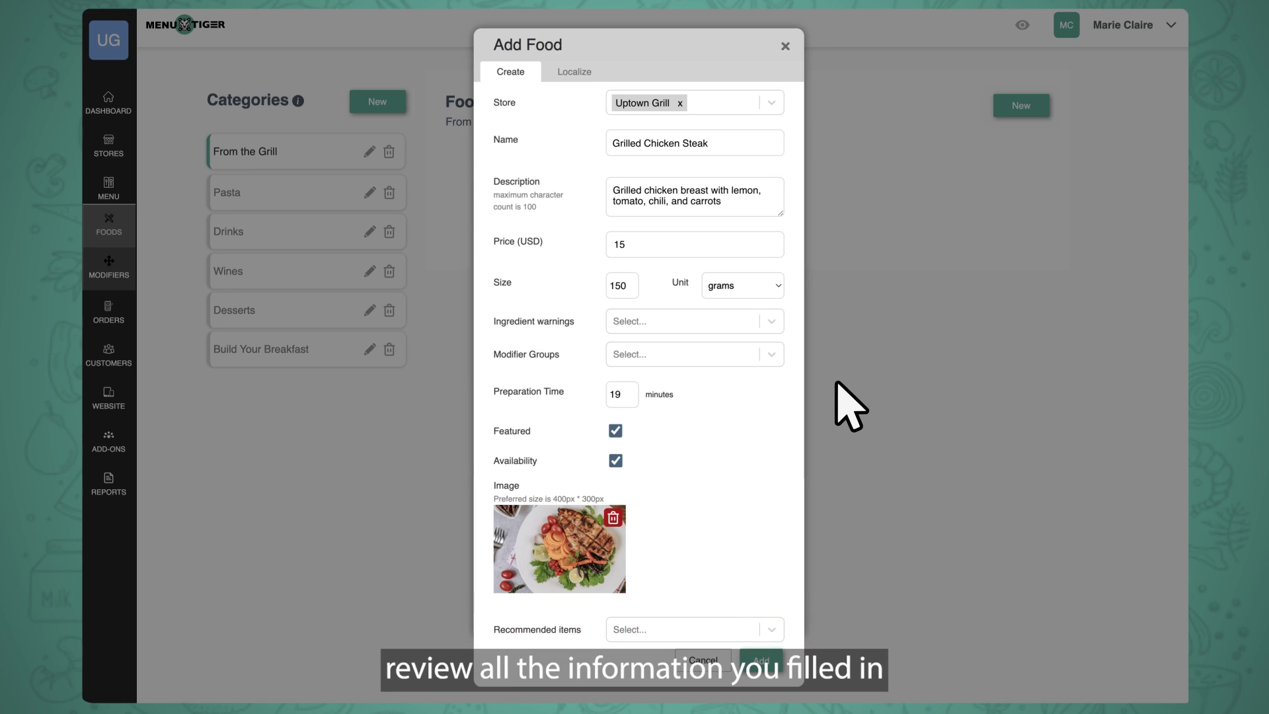
click(760, 661)
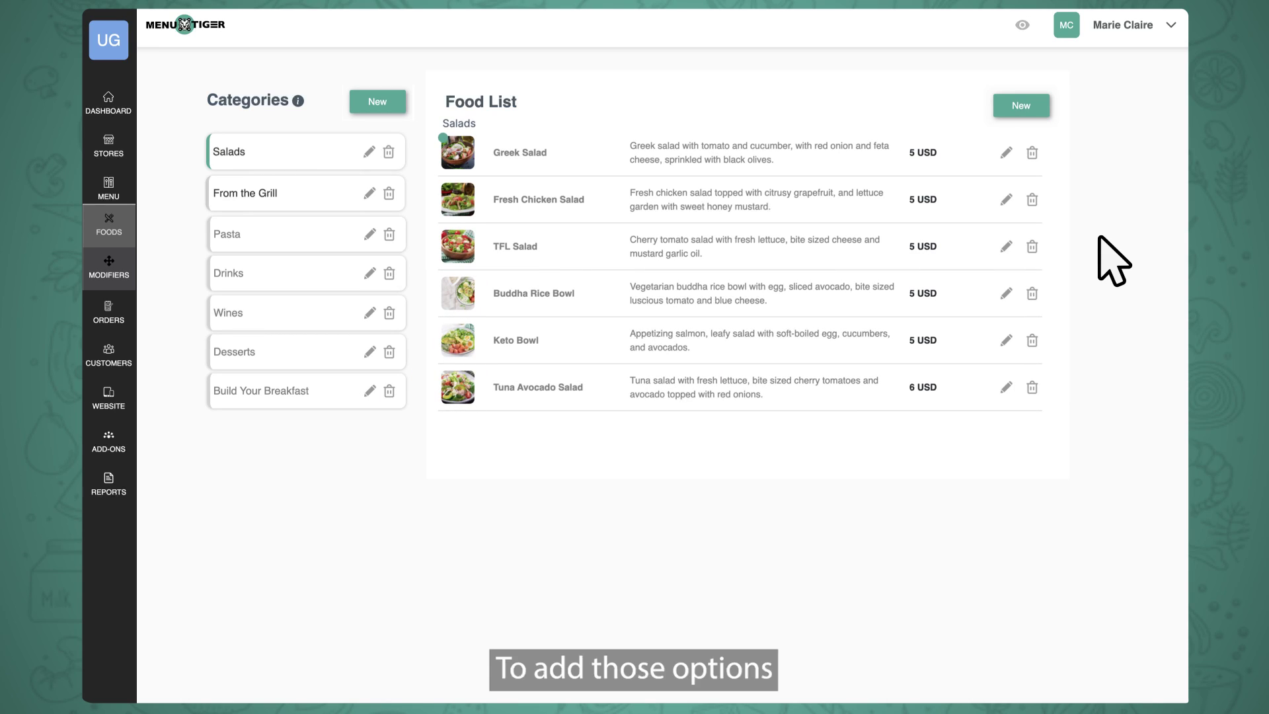
Save the Sides for From the Grill group with an enabled Roasted Onion modifier priced at 1.
click(117, 282)
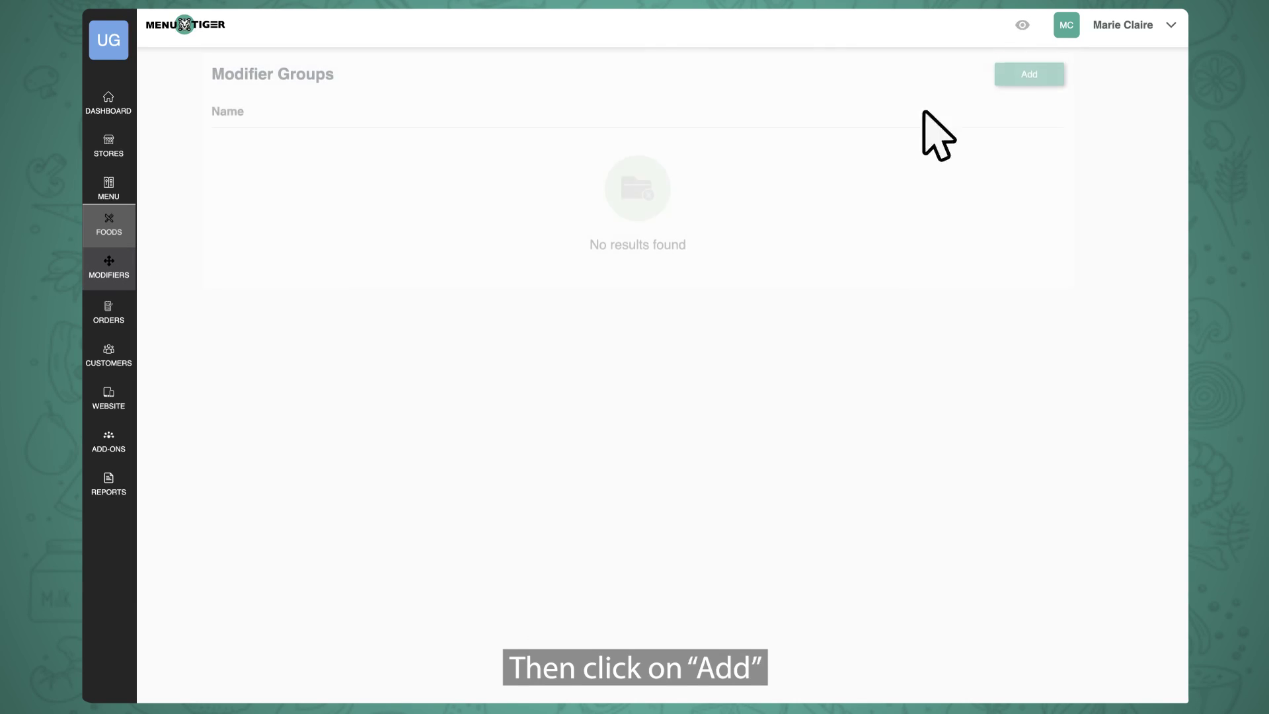
click(1052, 109)
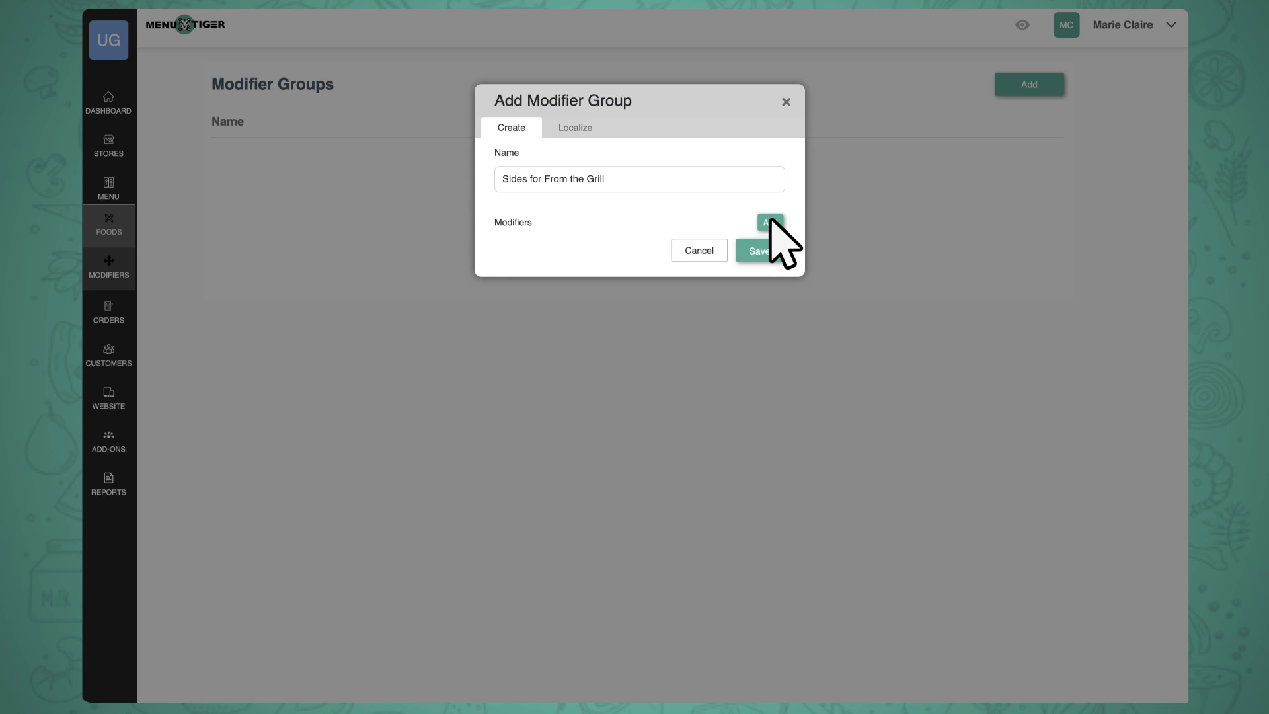
click(768, 223)
text(Roas)
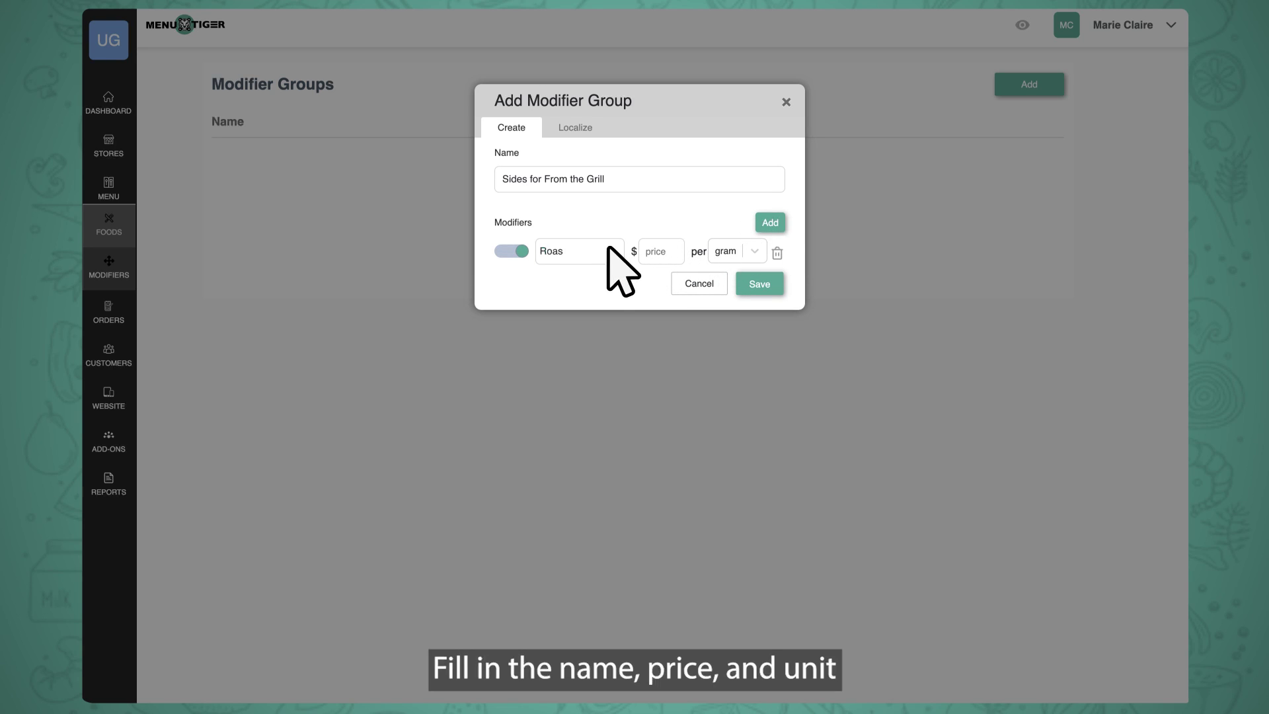
text(ted Onion)
click(675, 252)
text(1)
click(501, 250)
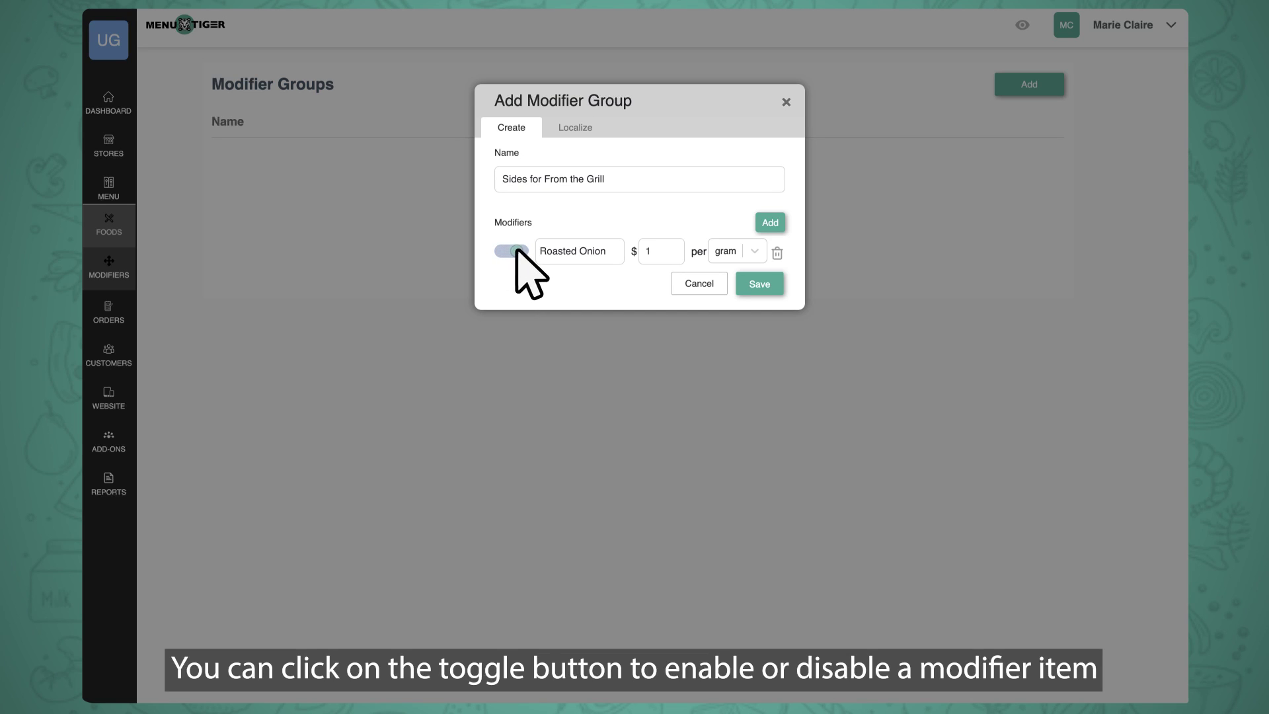
click(516, 252)
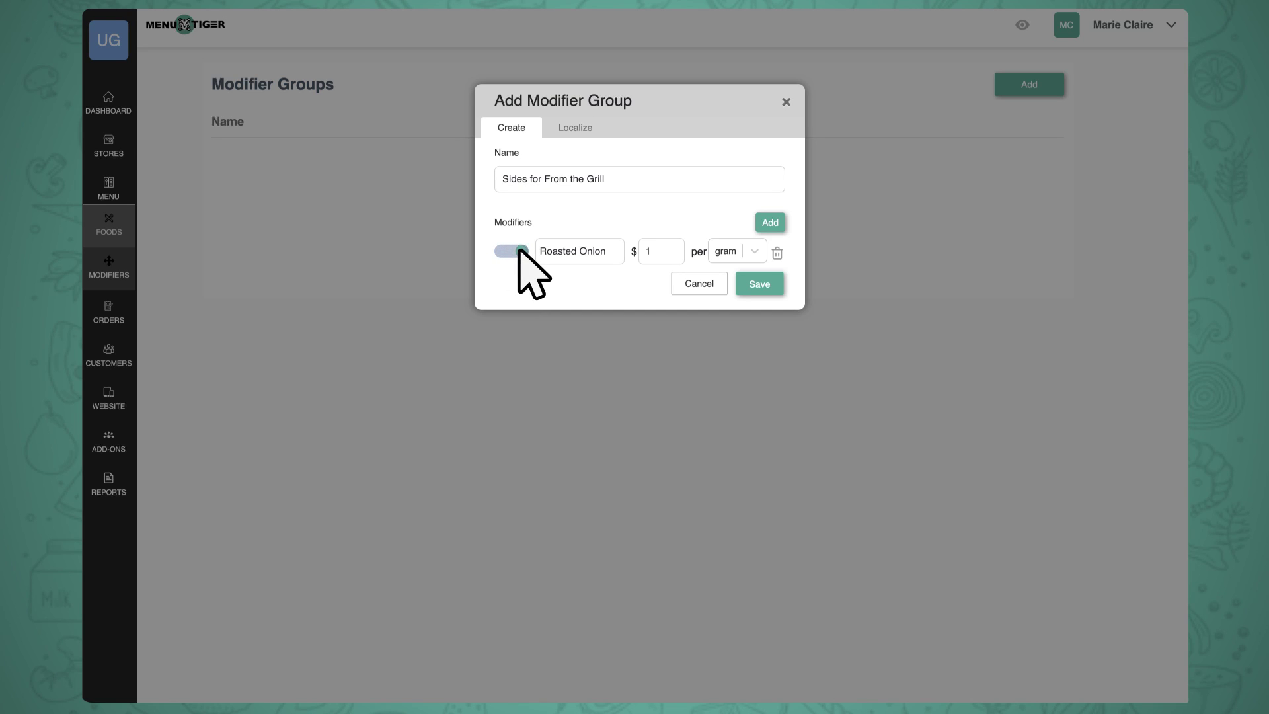
click(771, 289)
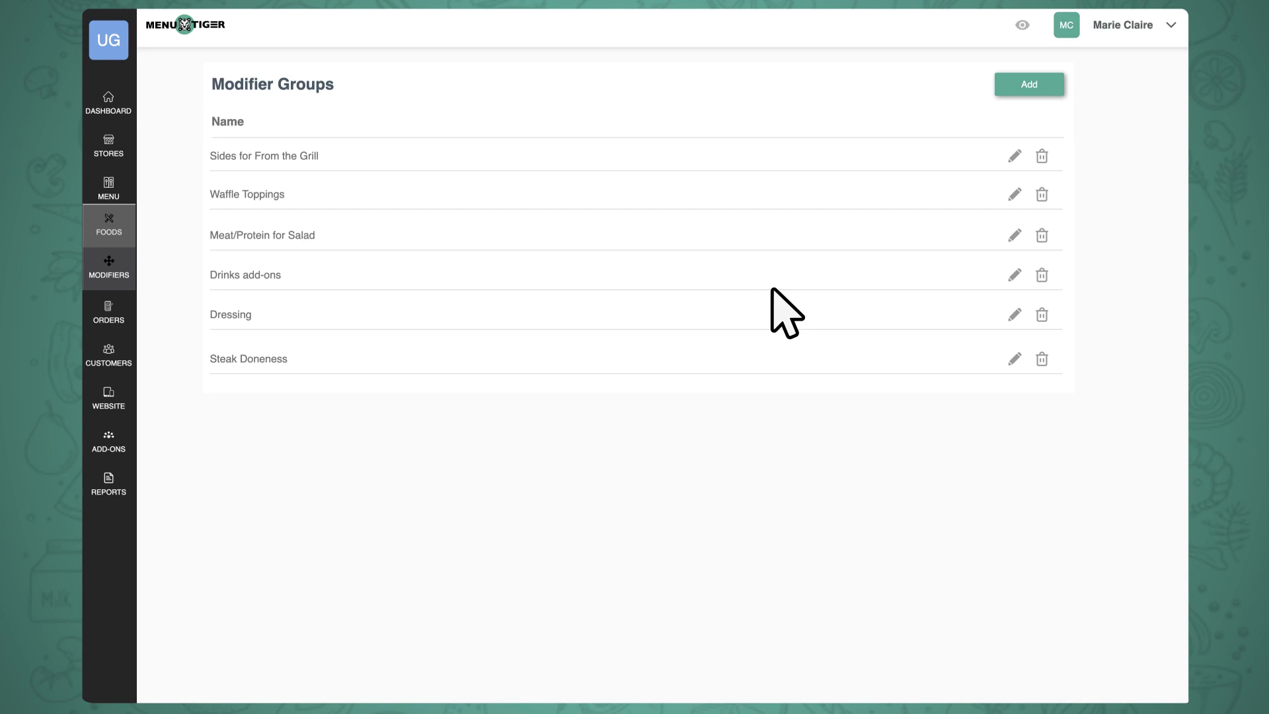
click(124, 234)
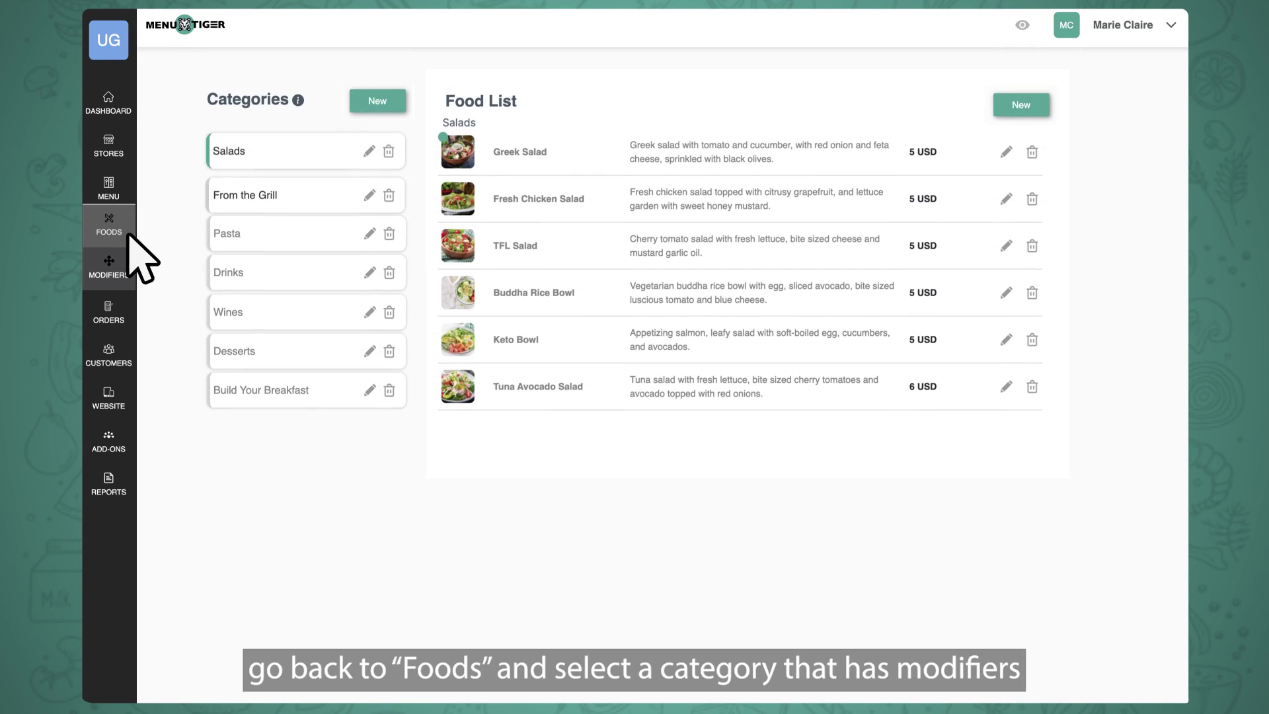
Edit the From the Grill category to include the Steak Doneness modifier group.
click(326, 200)
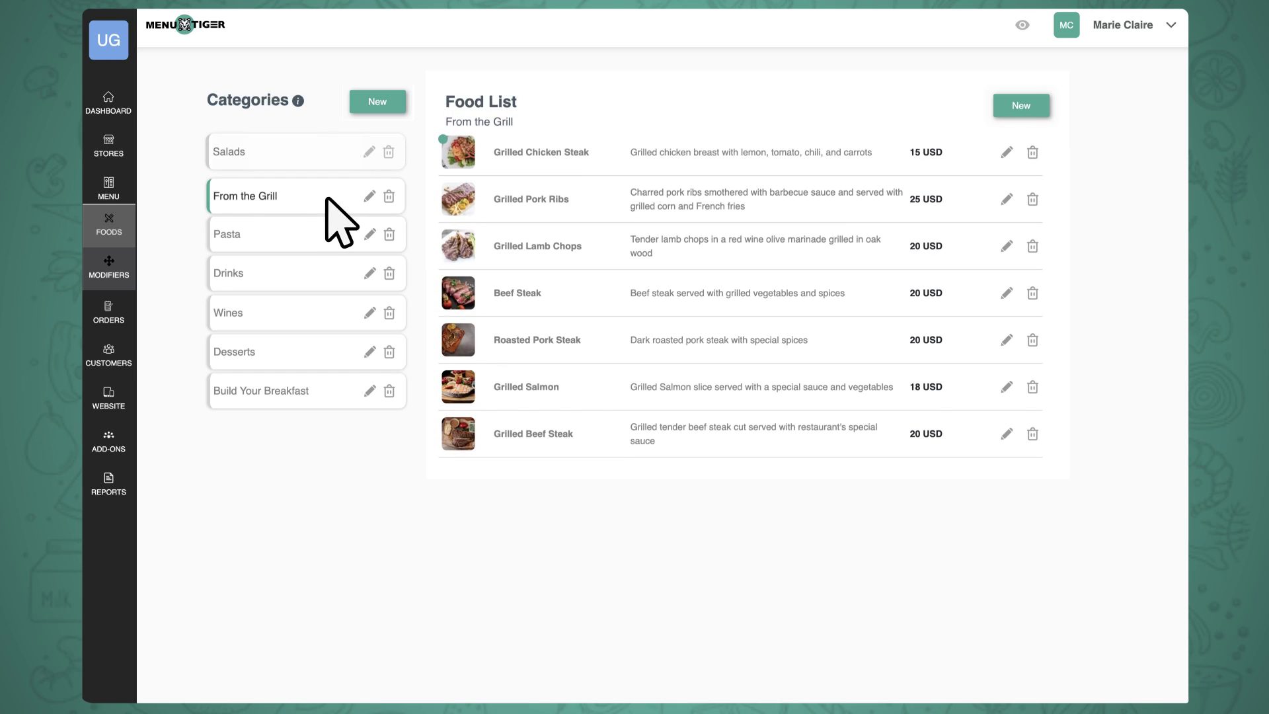
click(369, 196)
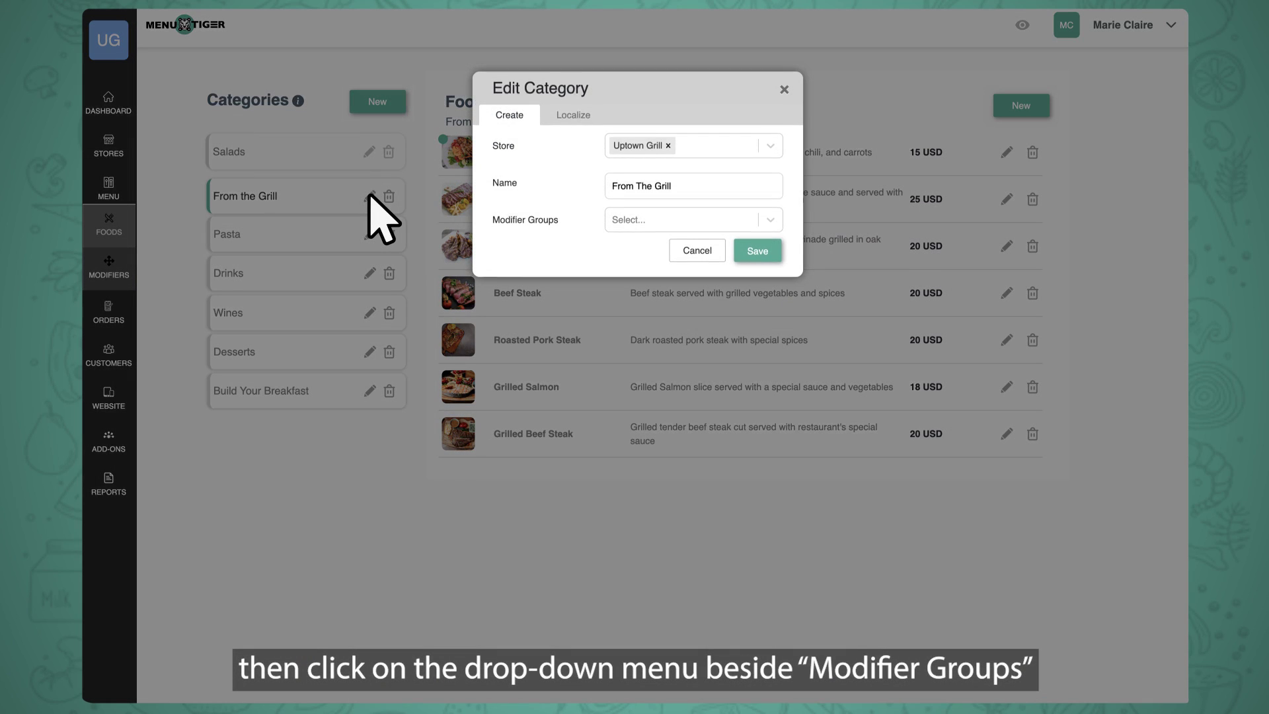
click(773, 220)
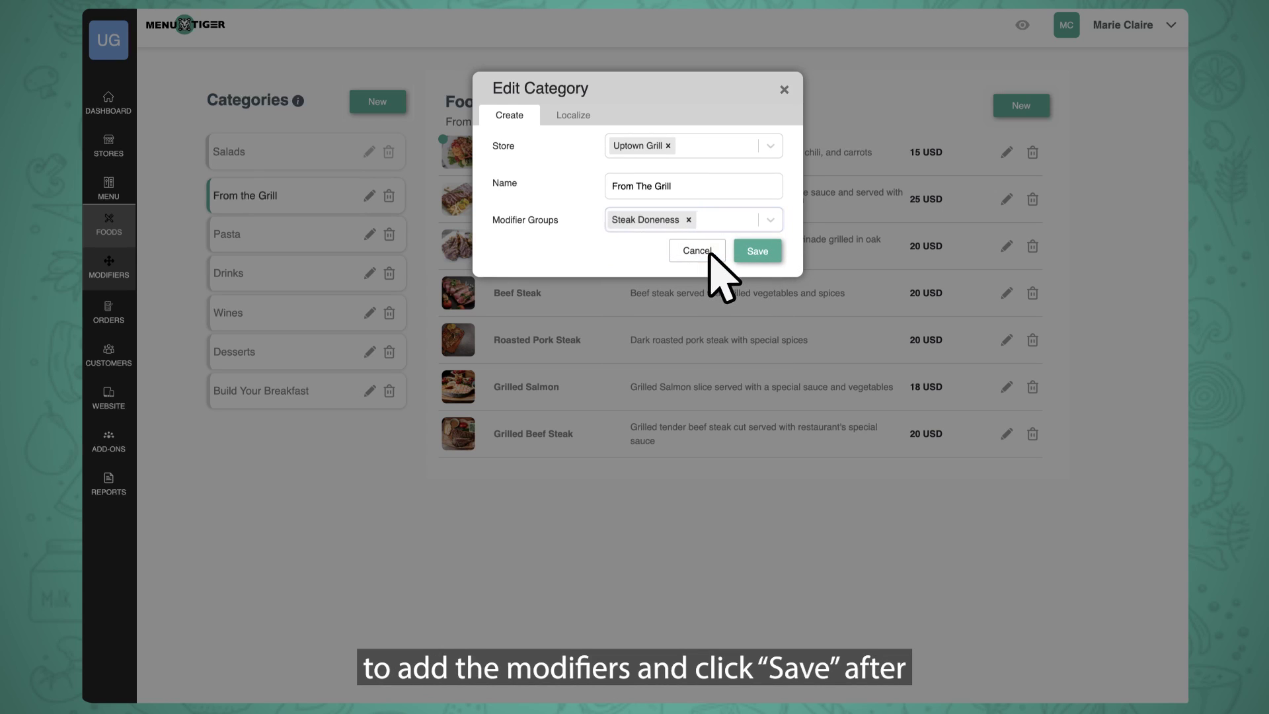
click(757, 251)
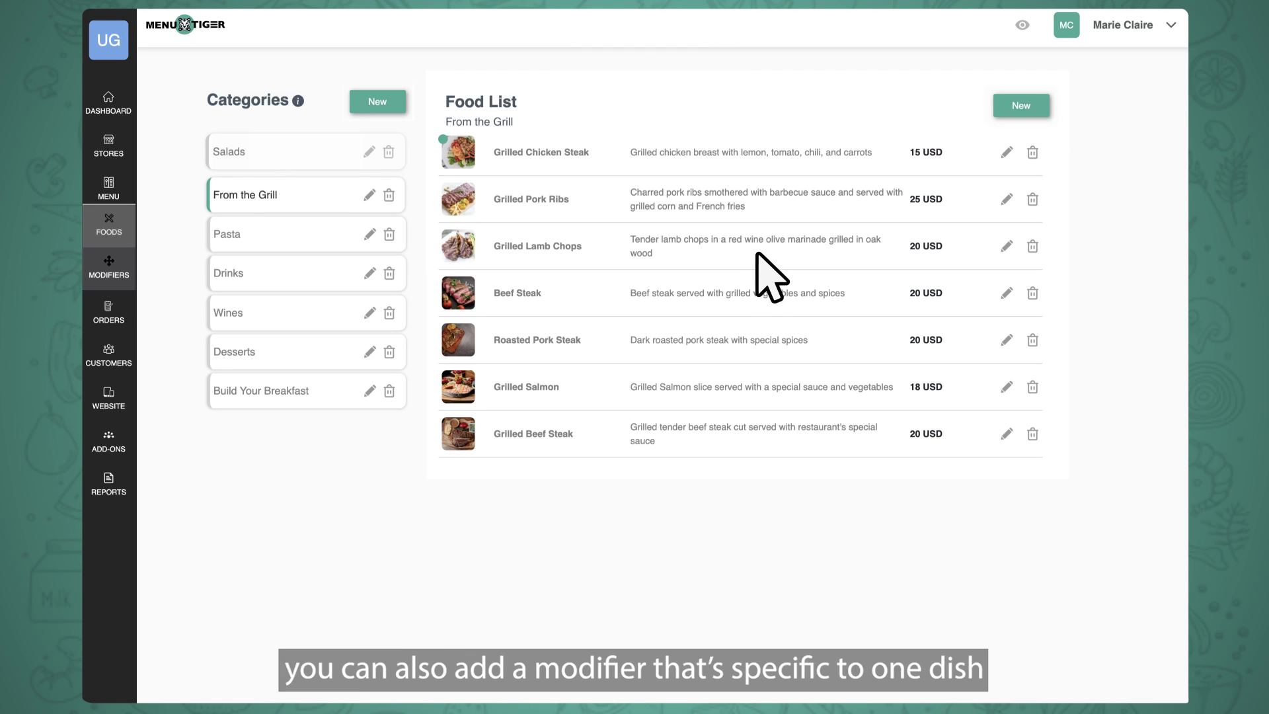
Save a new Steak Add-ons modifier group containing a single Chips modifier.
click(110, 276)
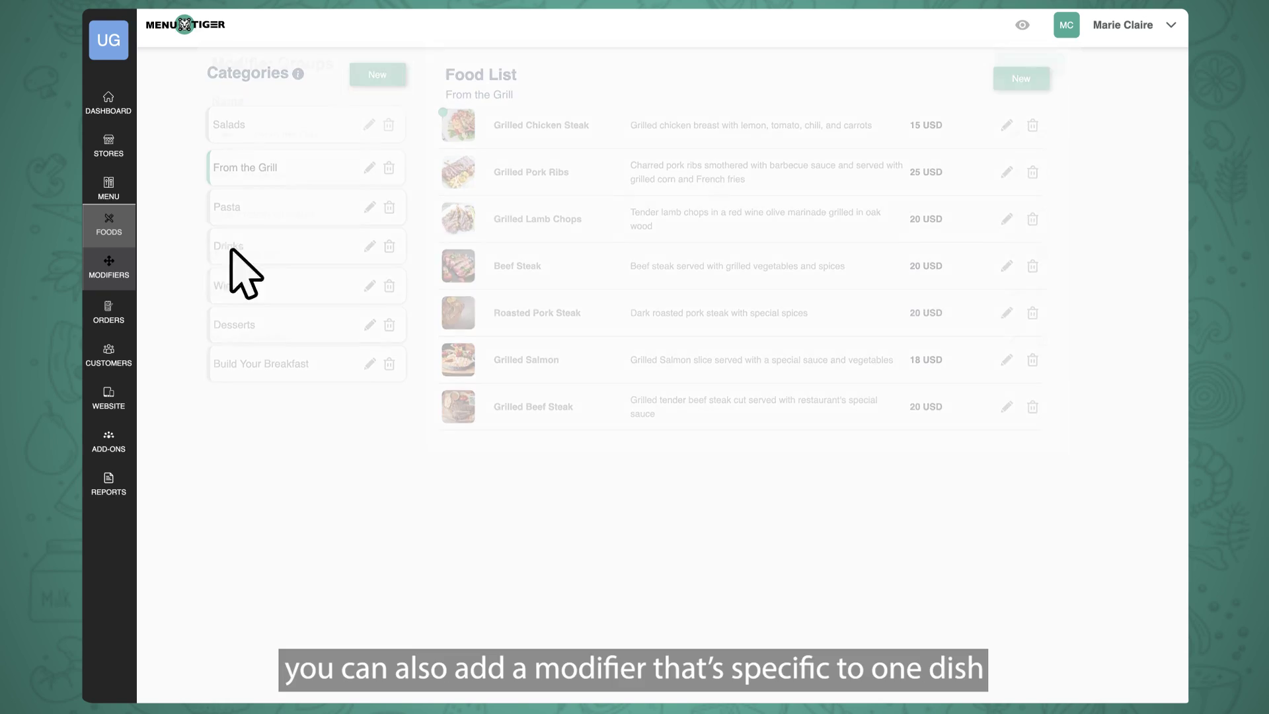
click(1035, 84)
click(603, 178)
text(Steak Add-ons)
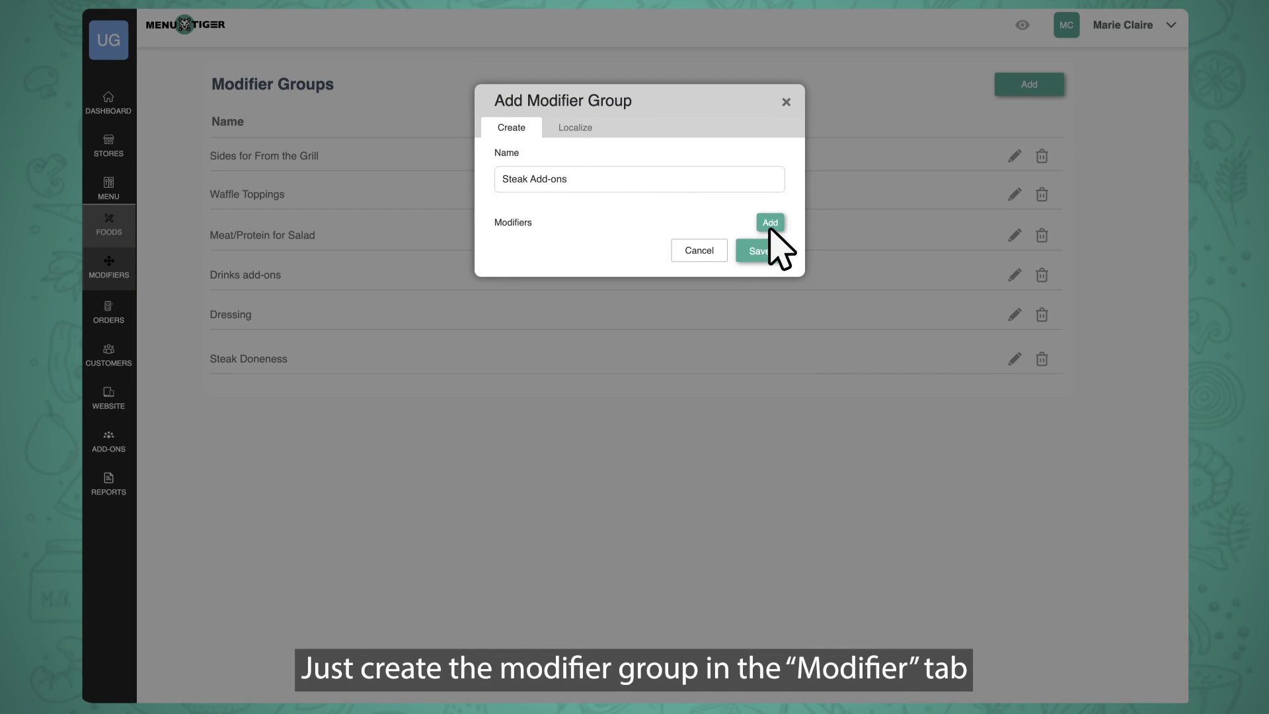
click(770, 223)
text(Chips)
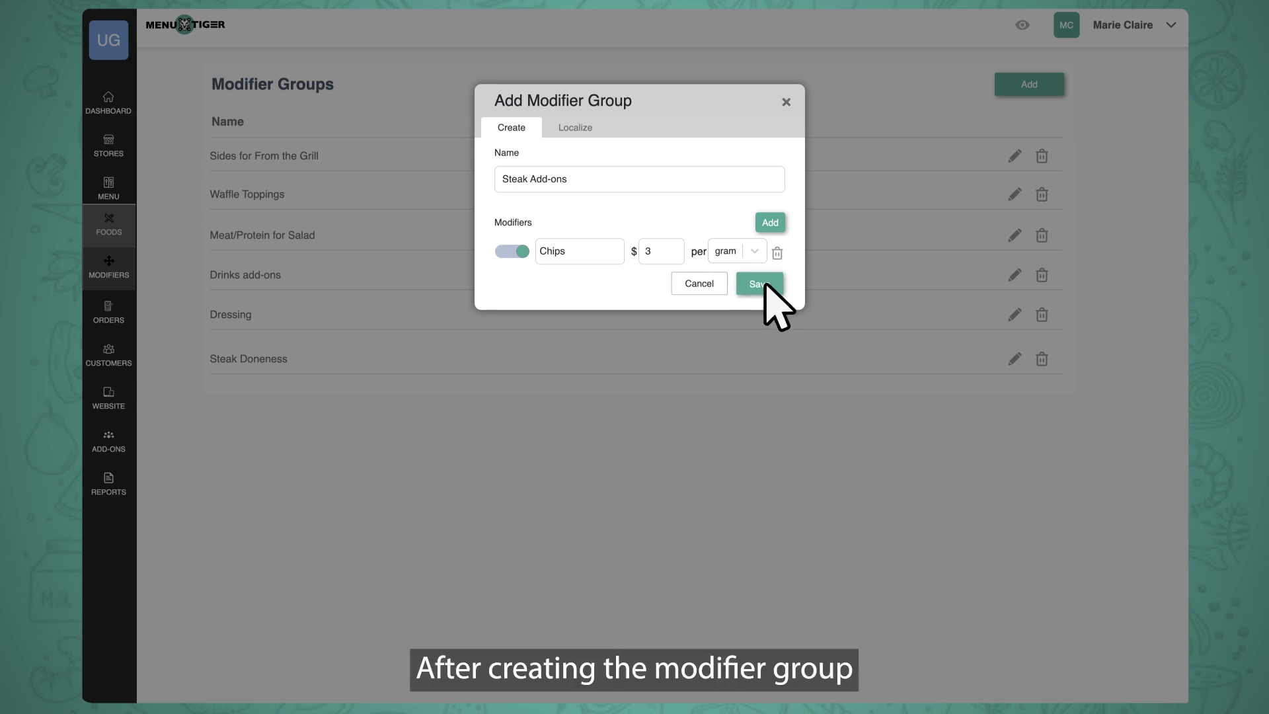
click(760, 285)
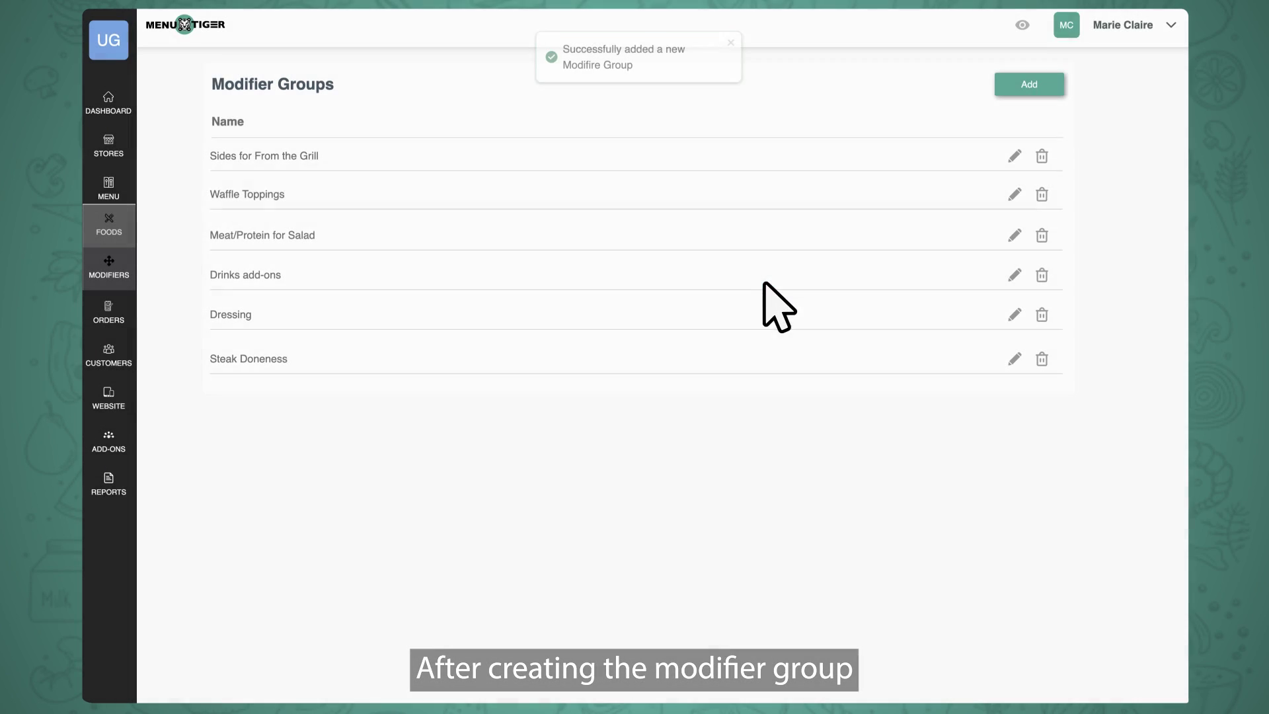
click(108, 231)
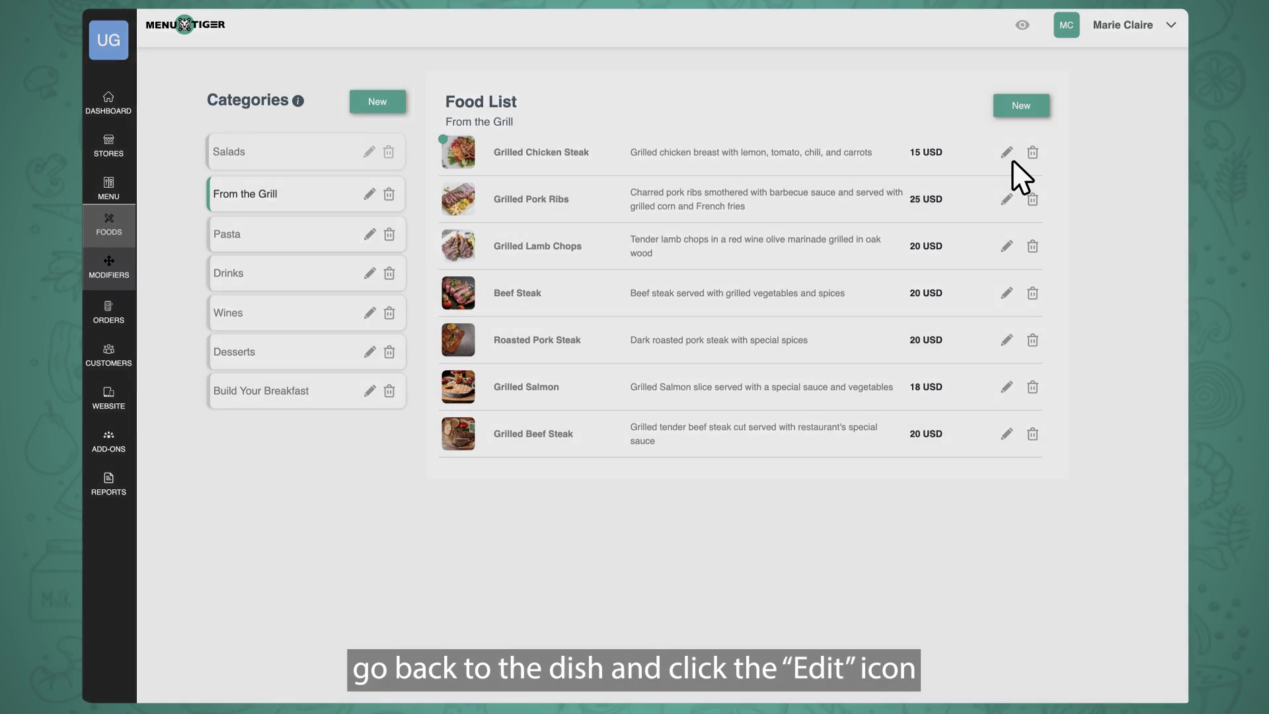
Add Steak Add-ons to Grilled Chicken Steak's modifier groups, keeping Steak Doneness.
click(1007, 154)
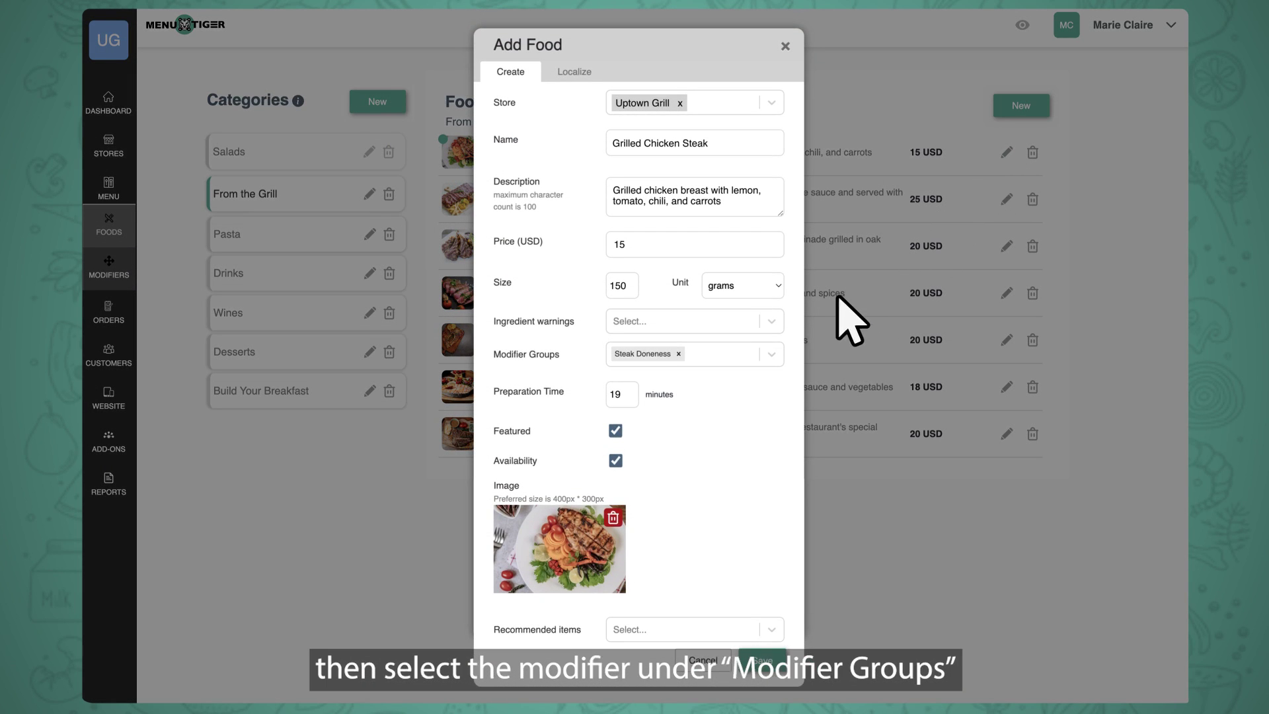
click(767, 355)
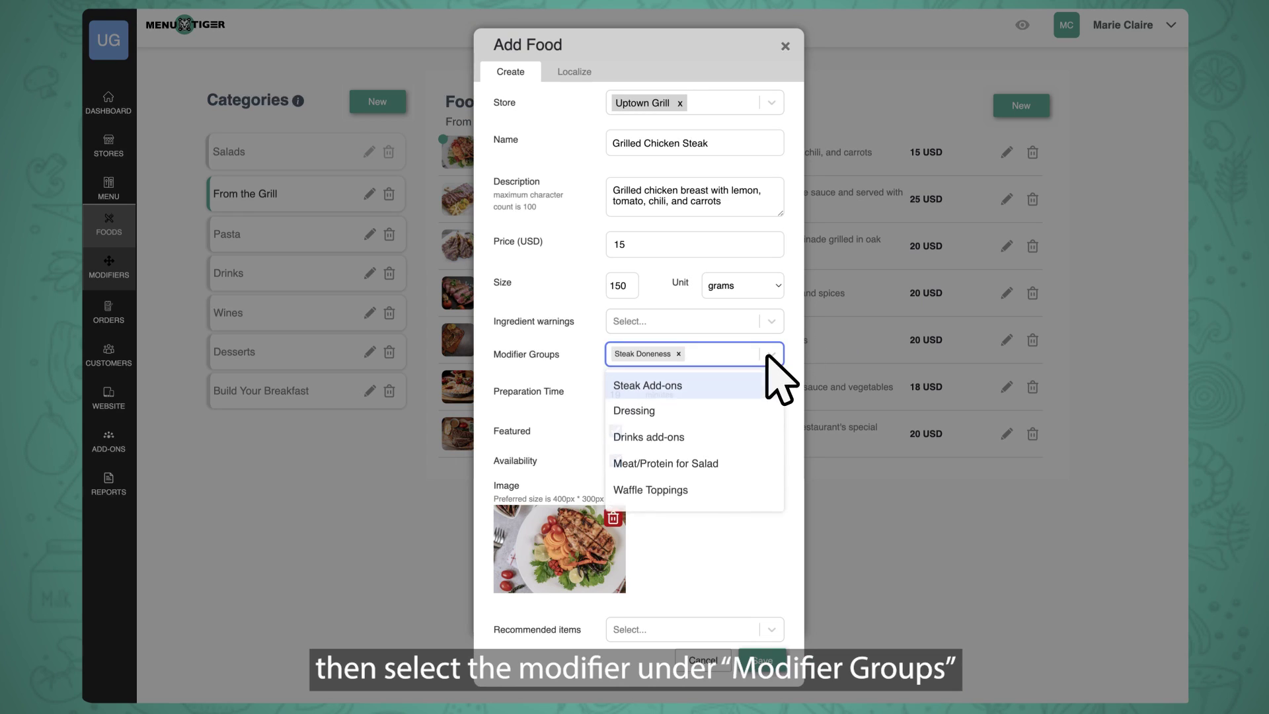
click(730, 389)
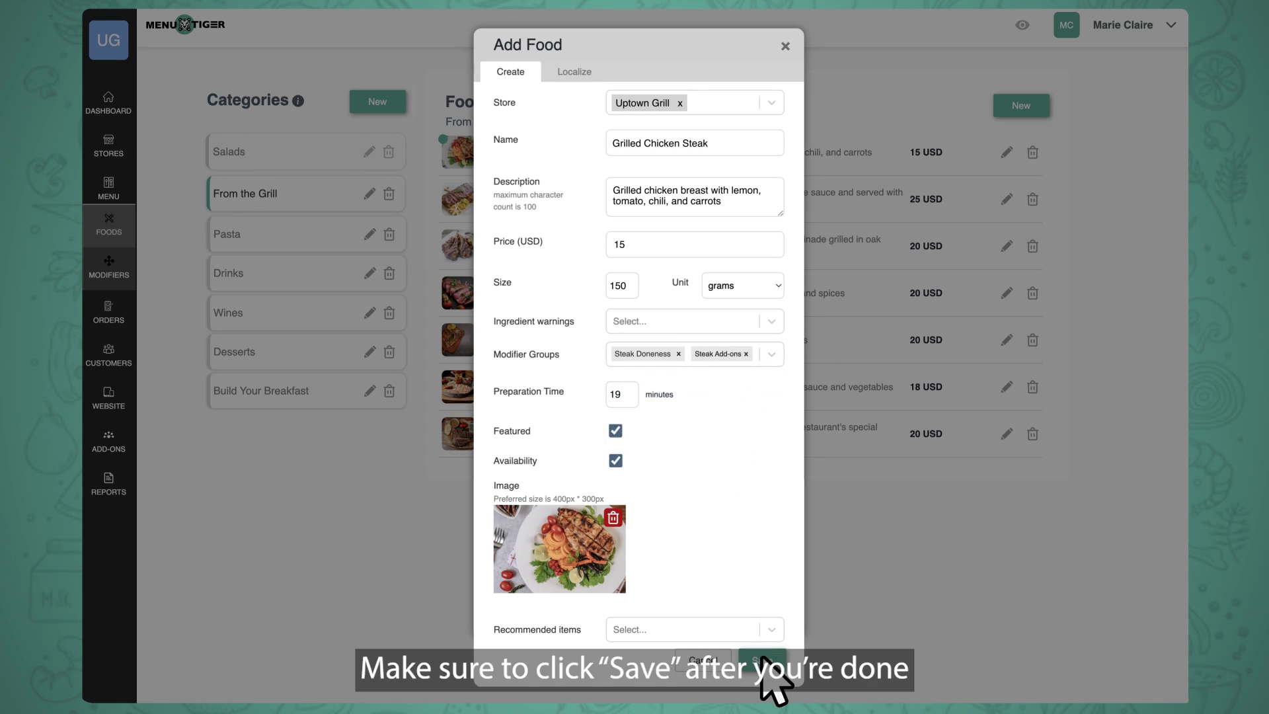
click(762, 658)
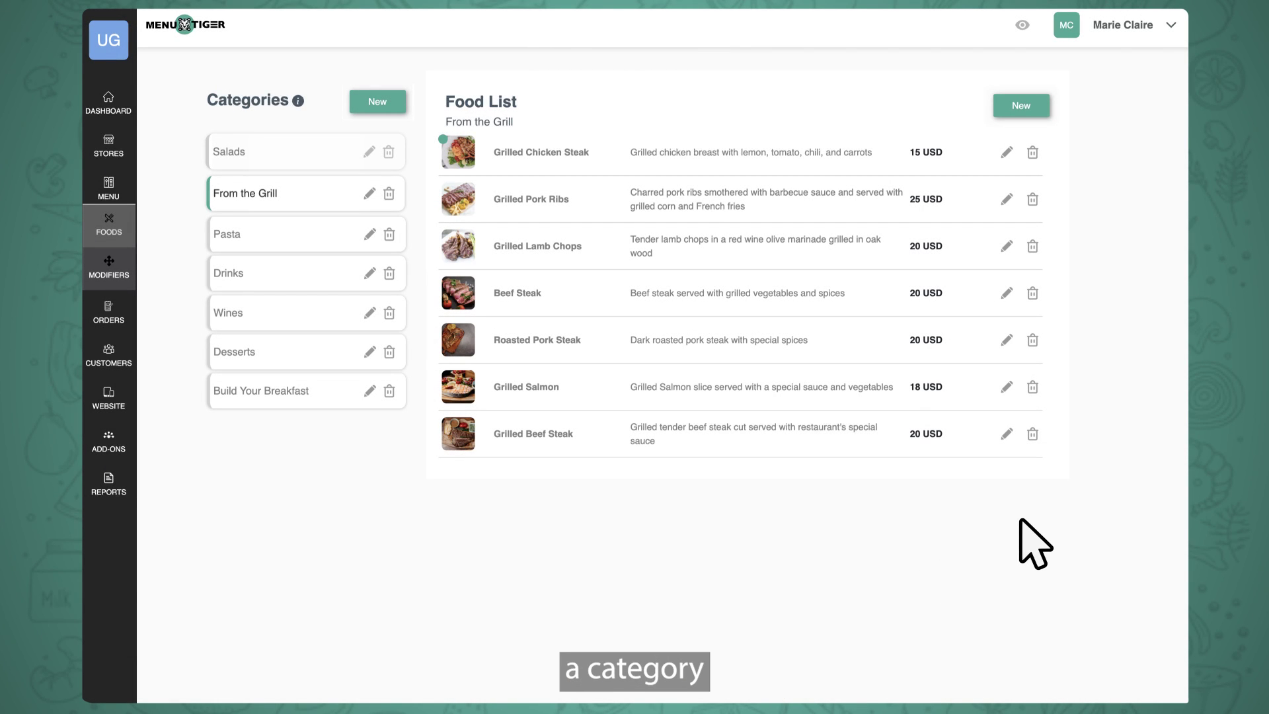
Remove the Build Your Breakfast category and confirm the deletion.
click(388, 391)
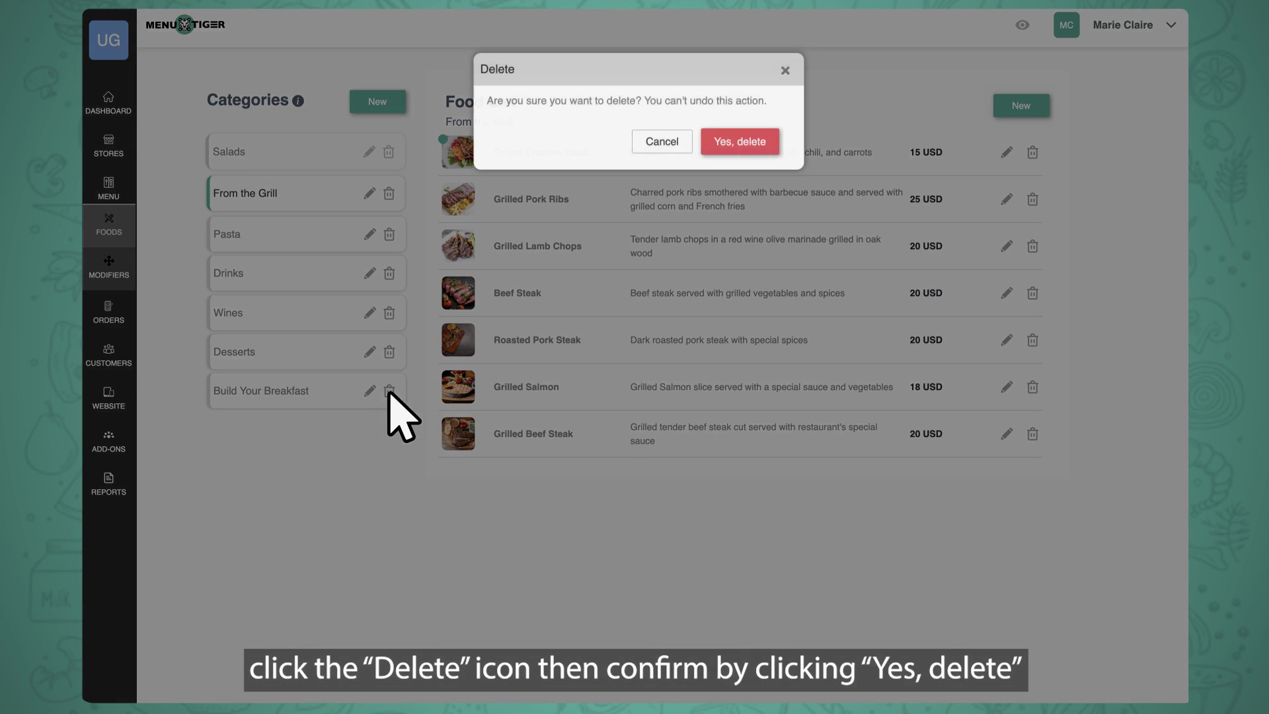
click(740, 149)
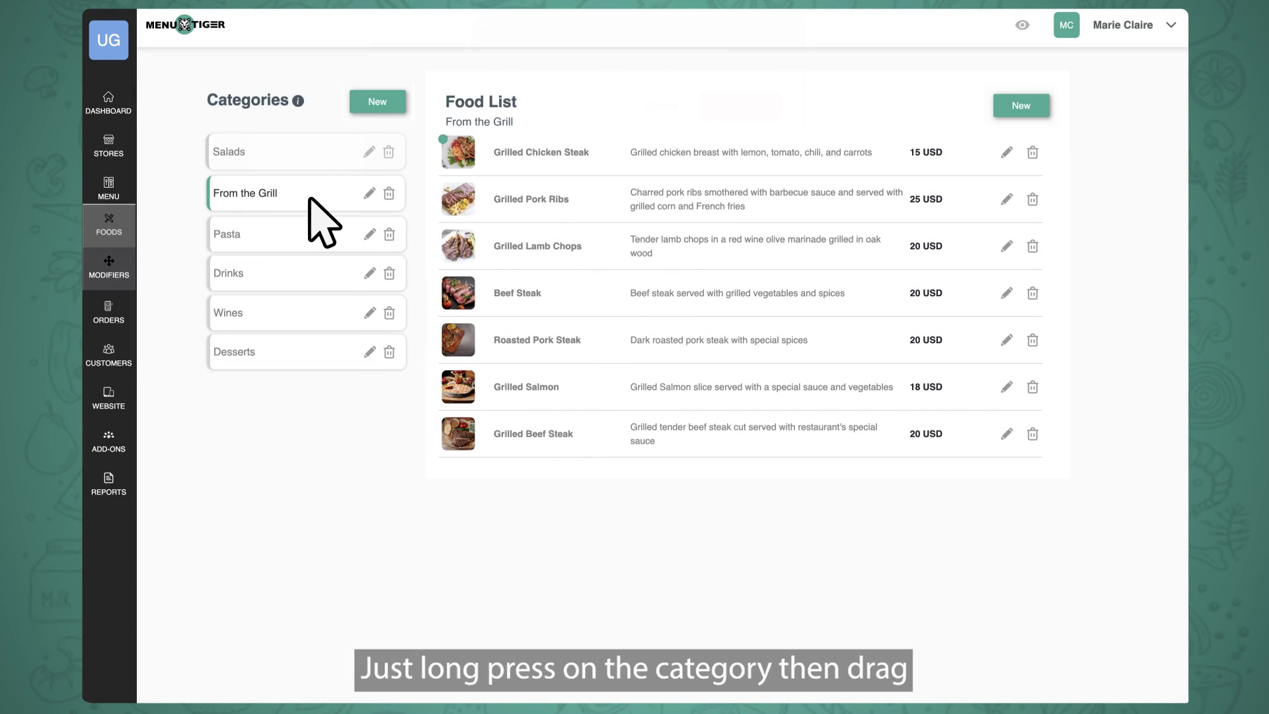
Drag From the Grill above Salads to make it the first category, then return to the dashboard.
drag(314, 207, 302, 141)
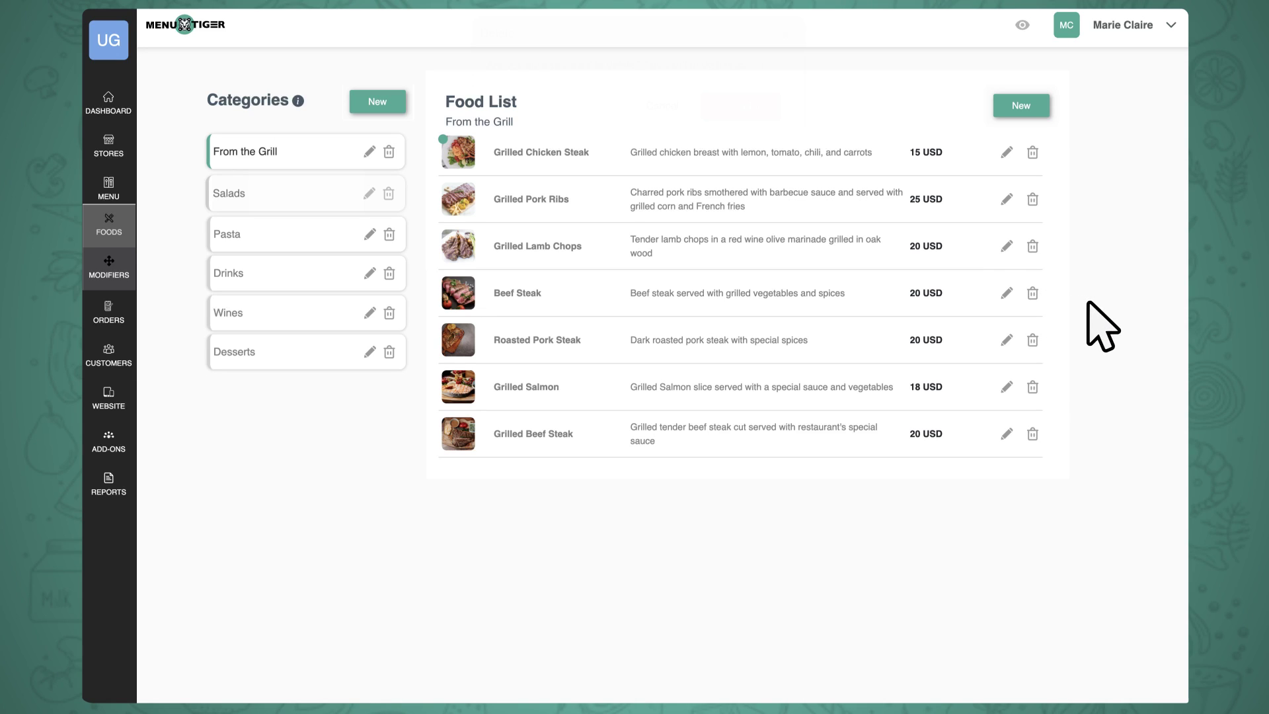
click(108, 110)
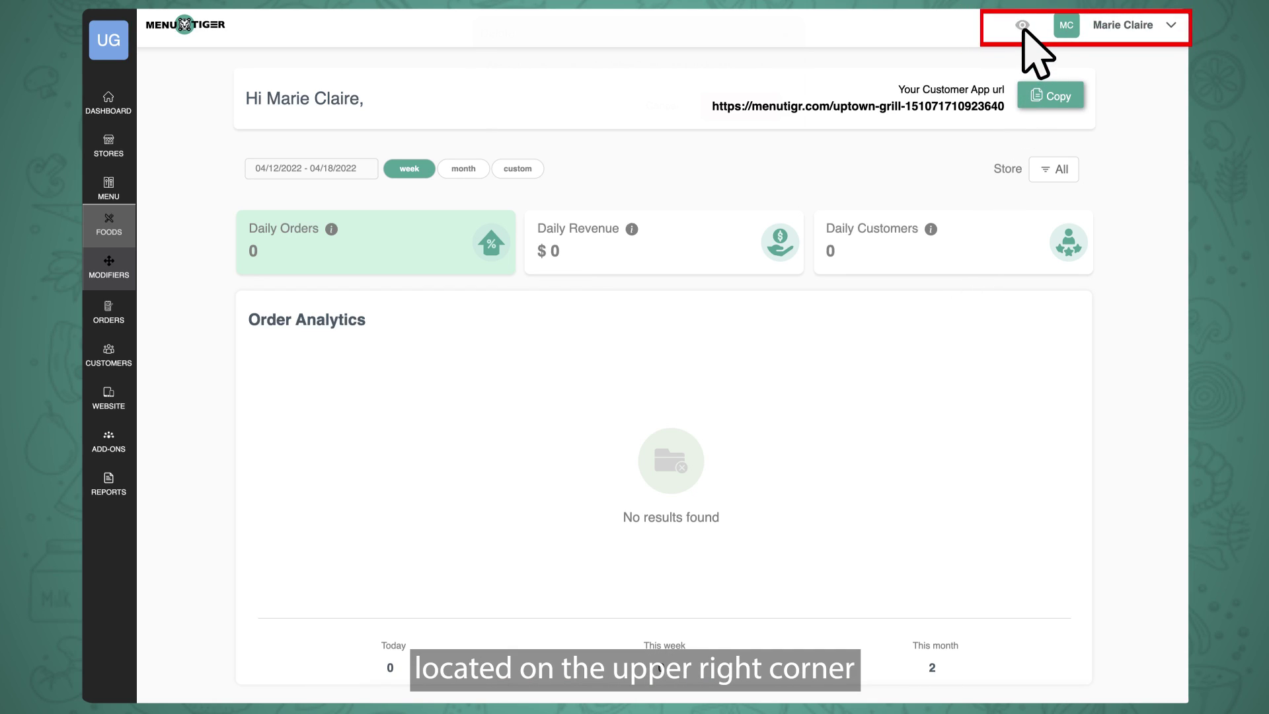
Preview OUR MENU for Uptown Grill-Branch 1 and scroll through the From The Grill dishes.
click(1023, 27)
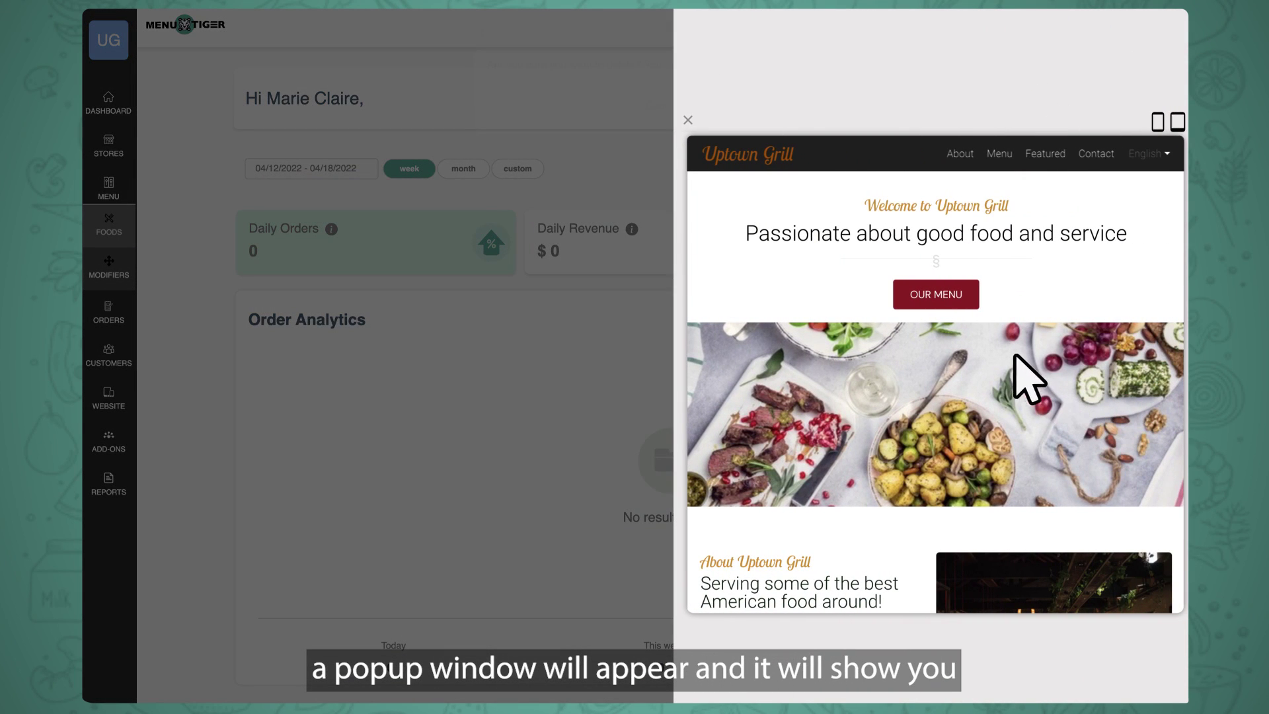
click(932, 295)
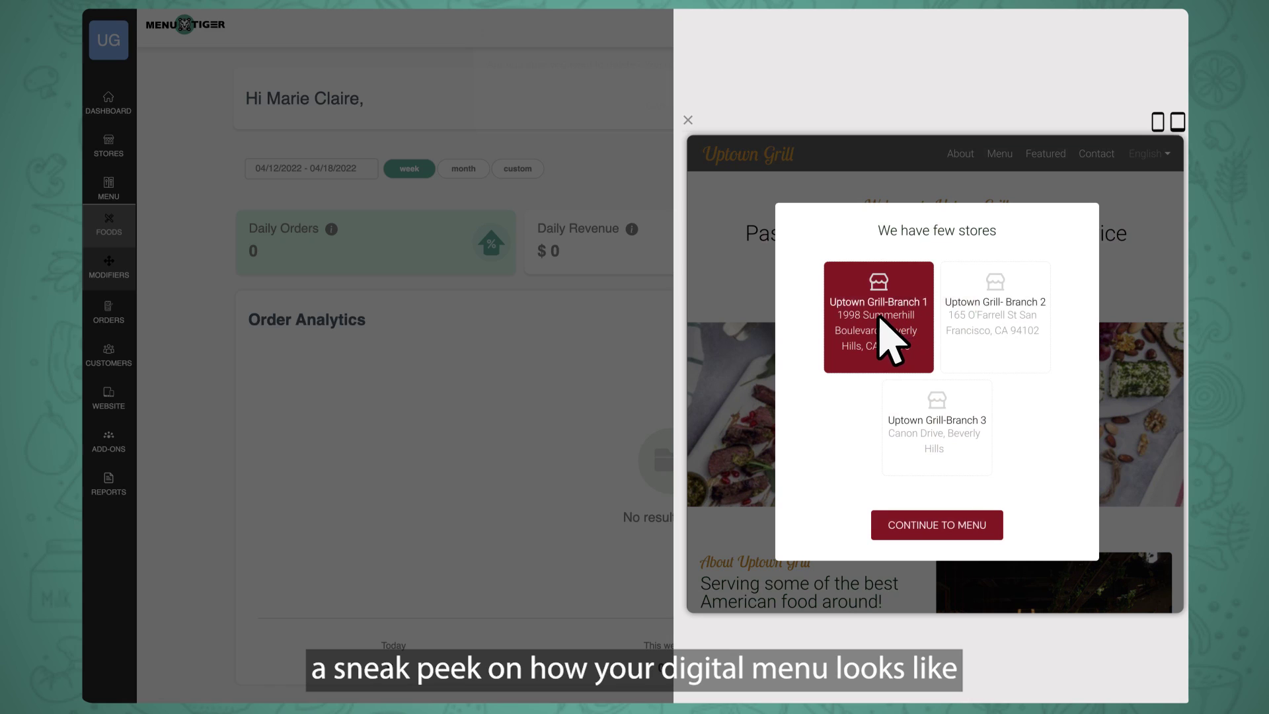
click(884, 334)
scroll(1177, 538, down, 5)
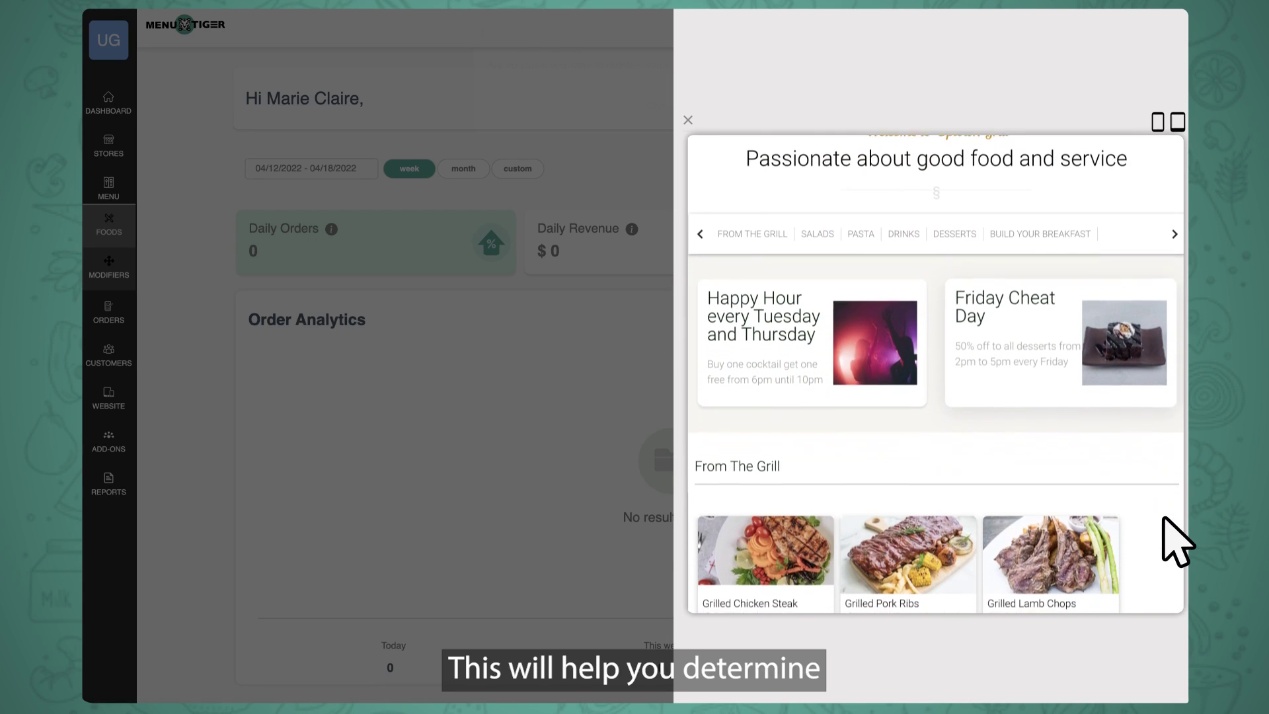
scroll(1176, 538, down, 5)
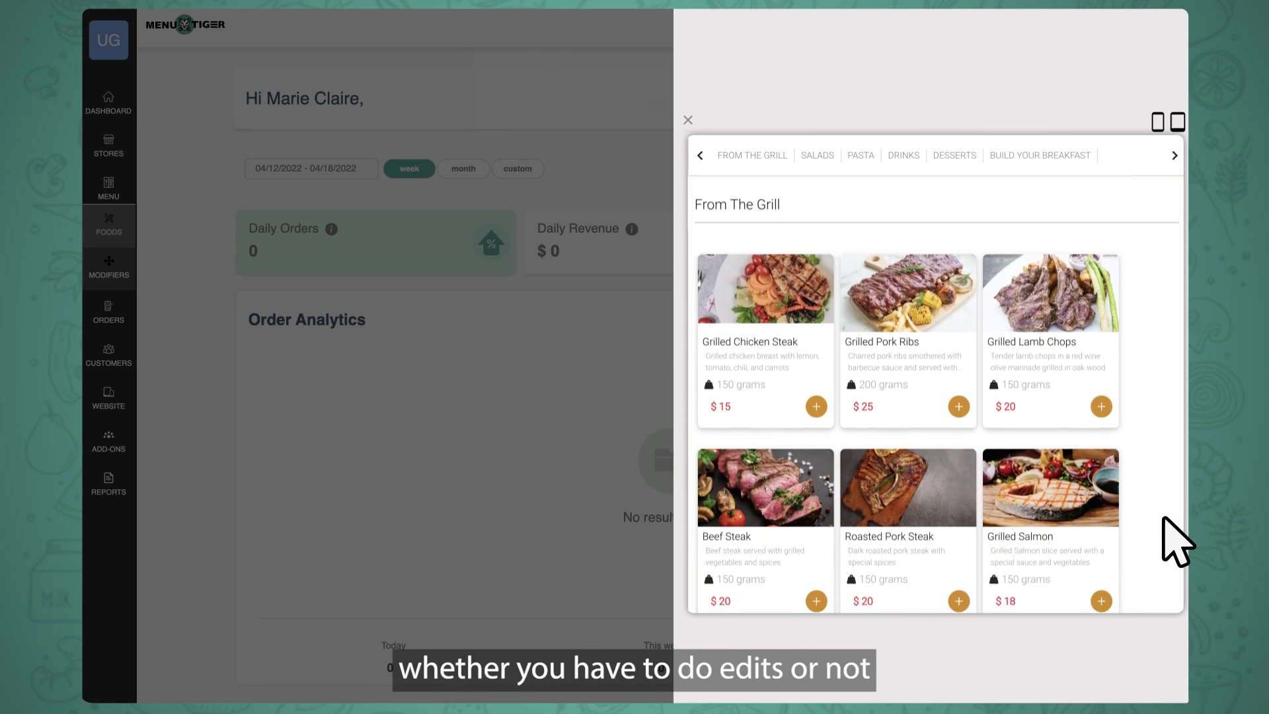